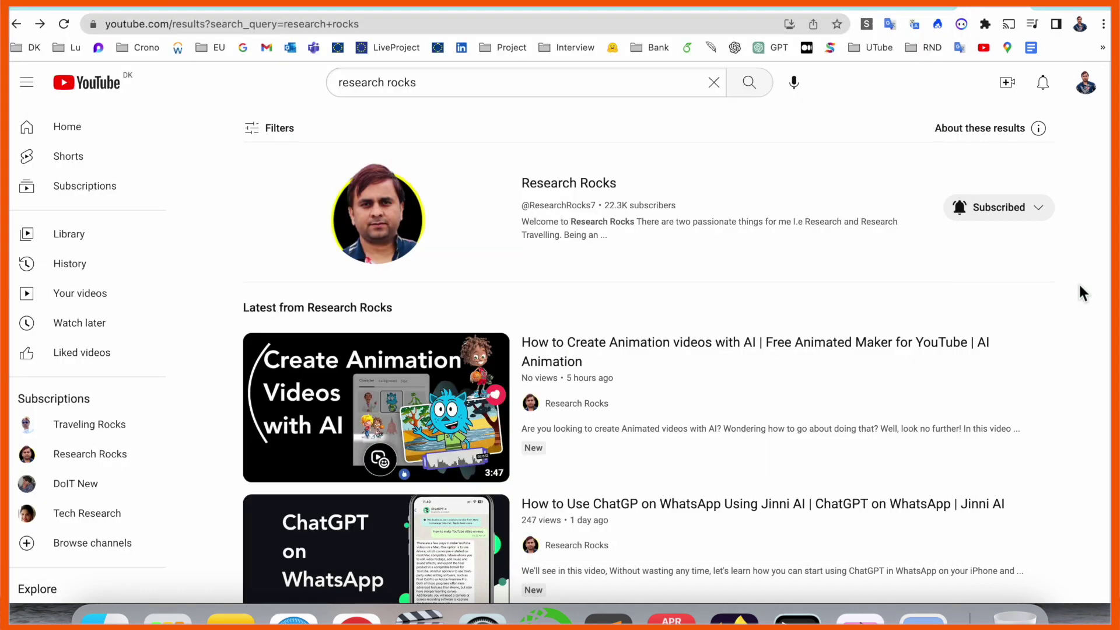
# - Open the Research Rocks YouTube channel page, select its title, and start a new tab
pyautogui.click(596, 198)
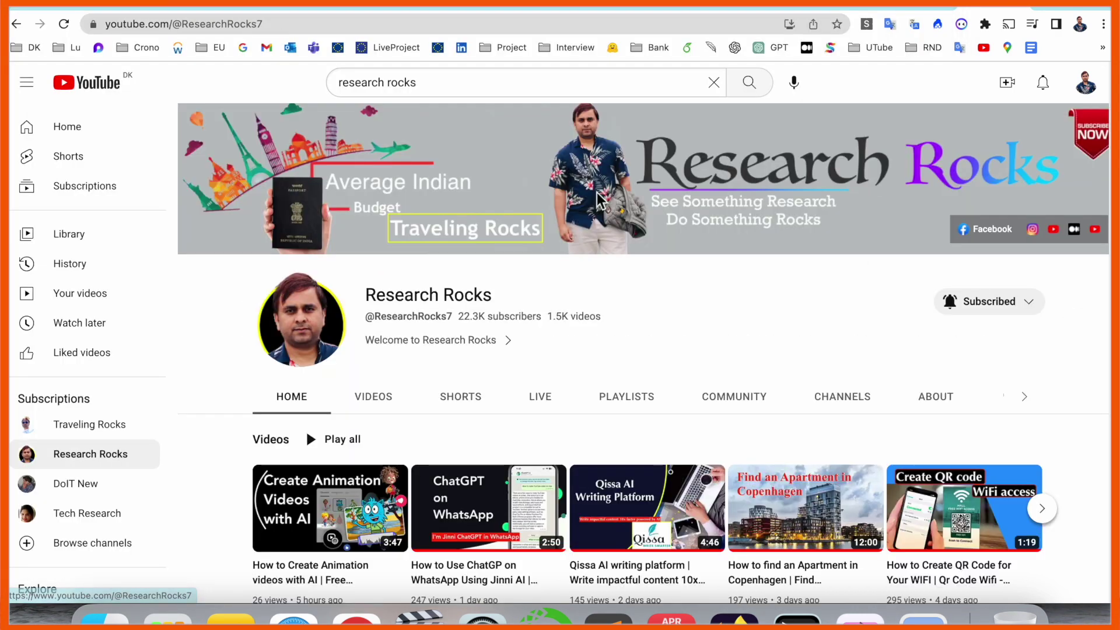
pyautogui.tripleClick(433, 296)
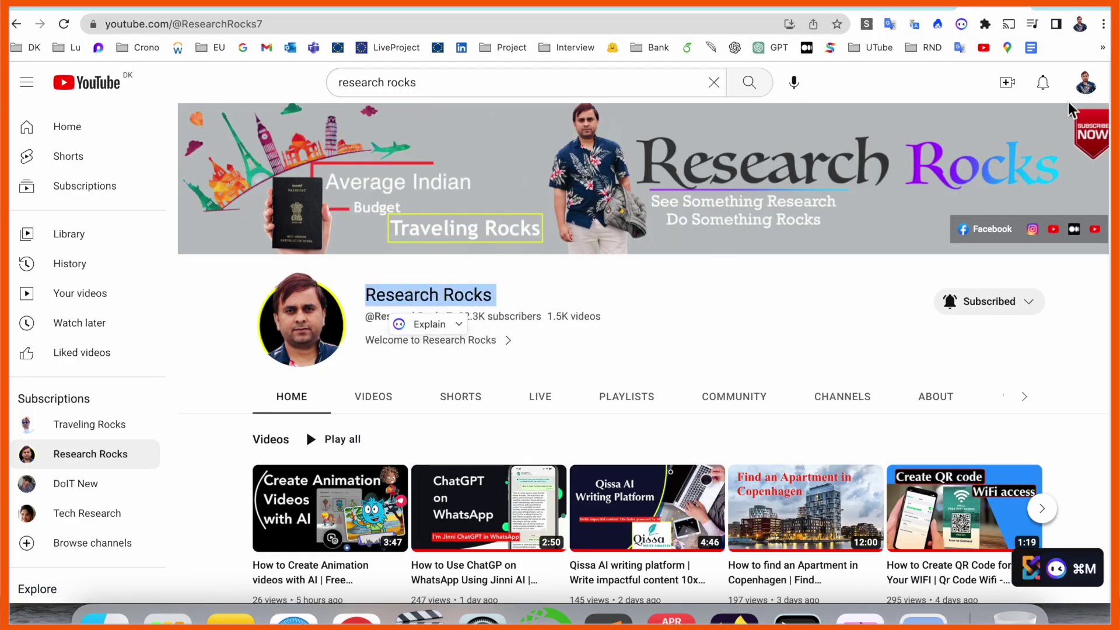
pyautogui.press('super+t')
# - Search Google for 'Text Blaze', visit blaze.today, and go to its extension download page
pyautogui.click(528, 346)
pyautogui.write('Text Blaze')
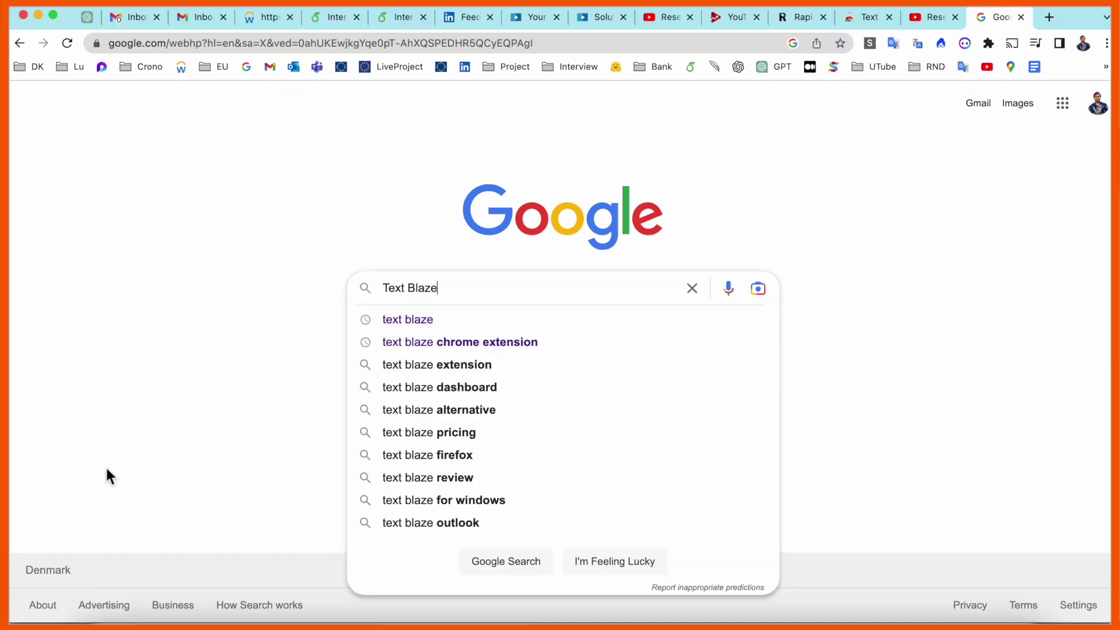
pyautogui.press('Return')
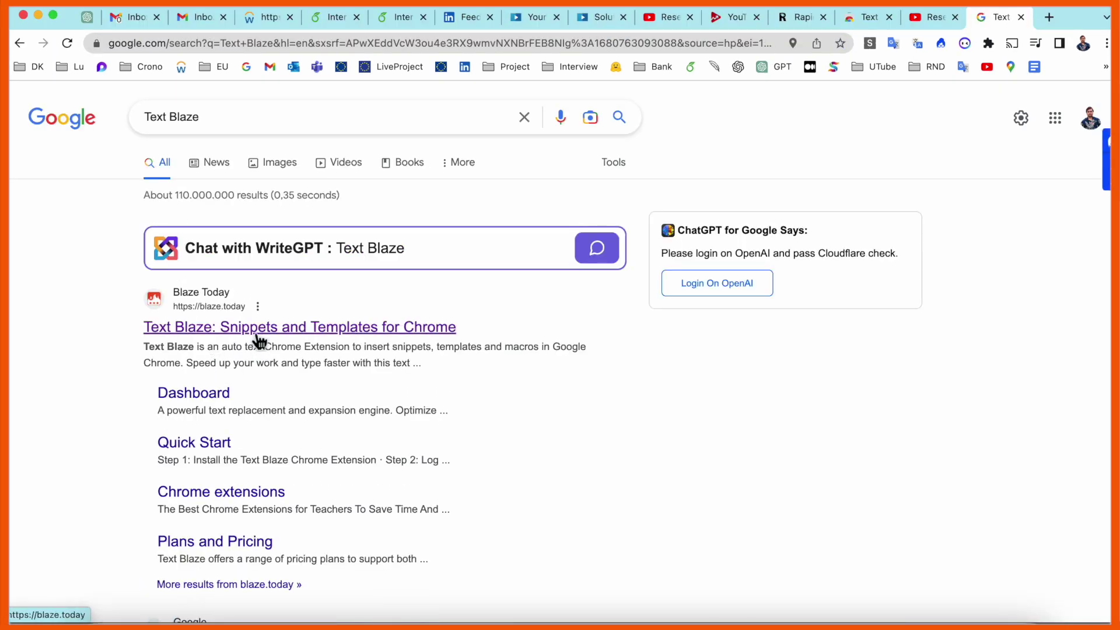
pyautogui.click(259, 338)
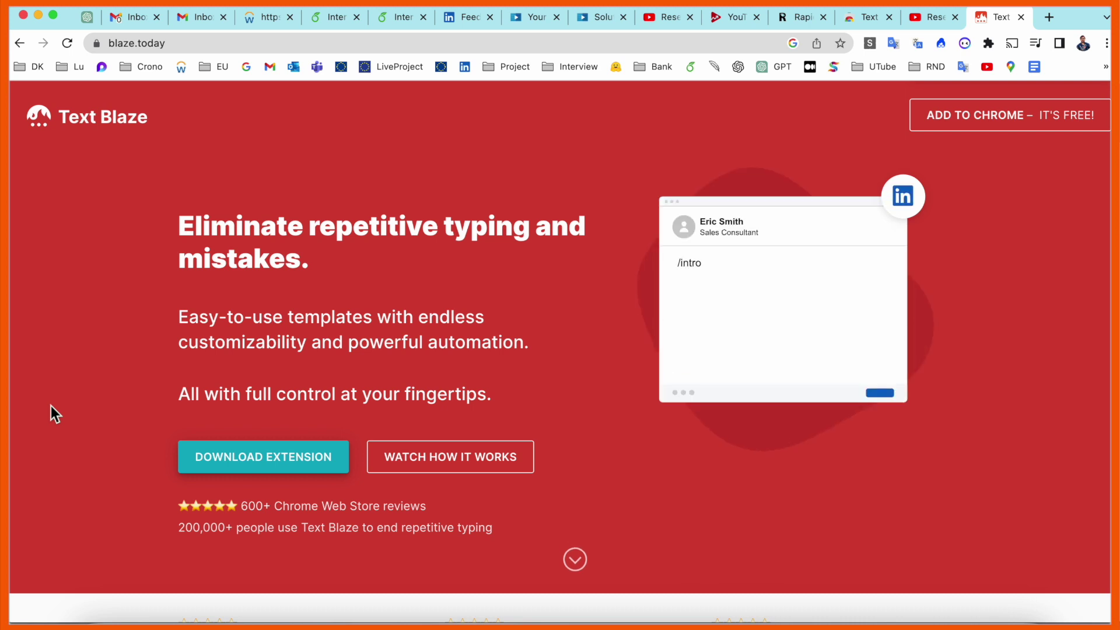
pyautogui.click(272, 466)
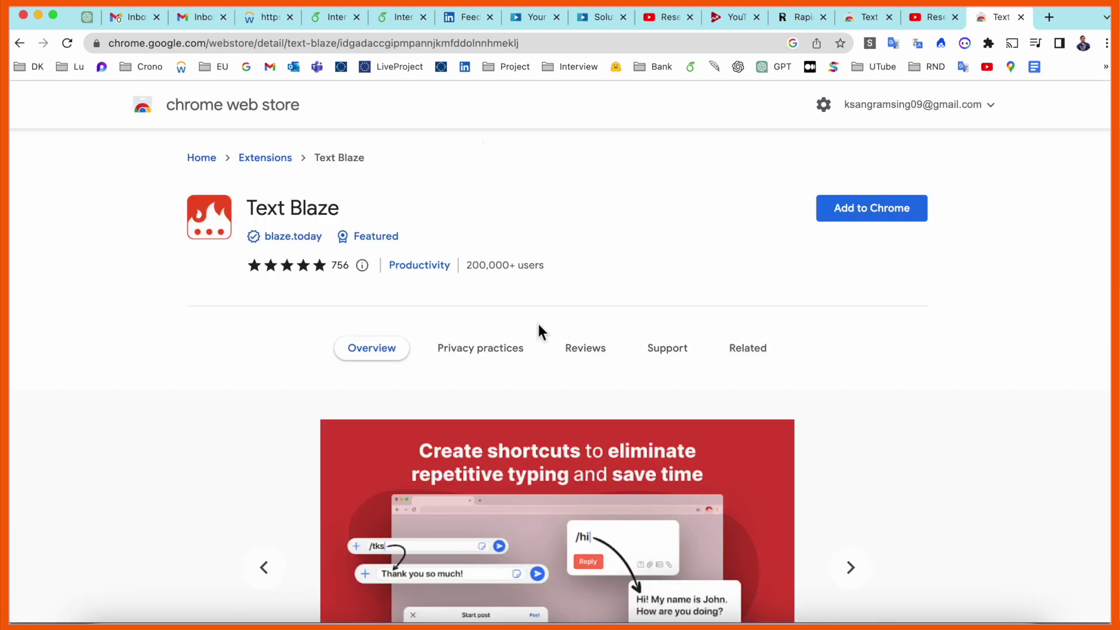
# - Add the Text Blaze extension to Chrome and sign up with a Google account
pyautogui.scroll(-2, 539, 325)
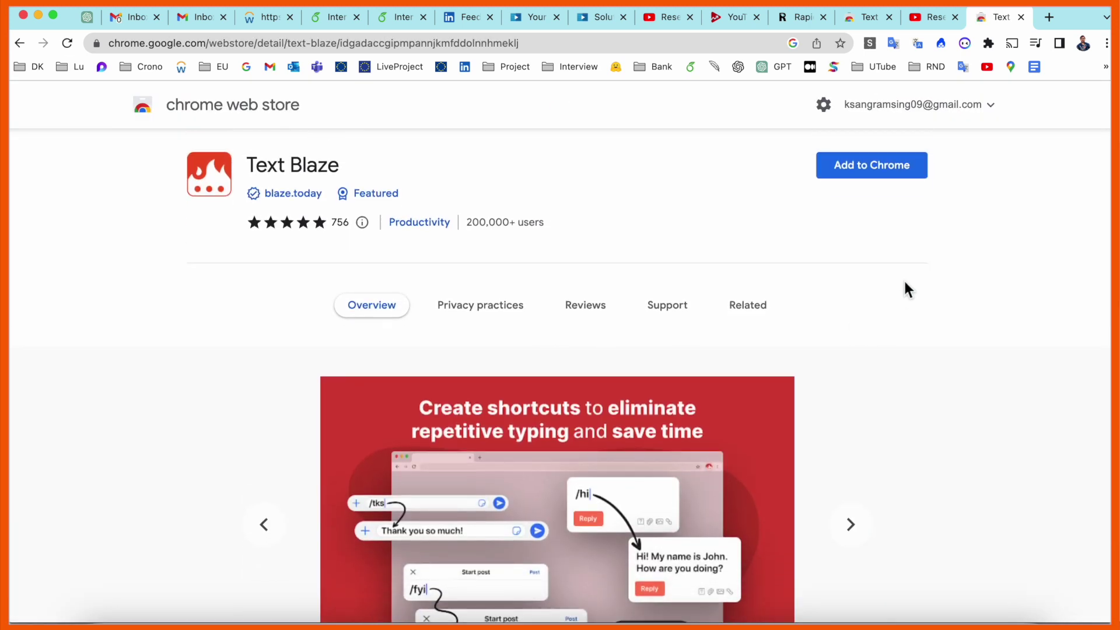
pyautogui.click(852, 171)
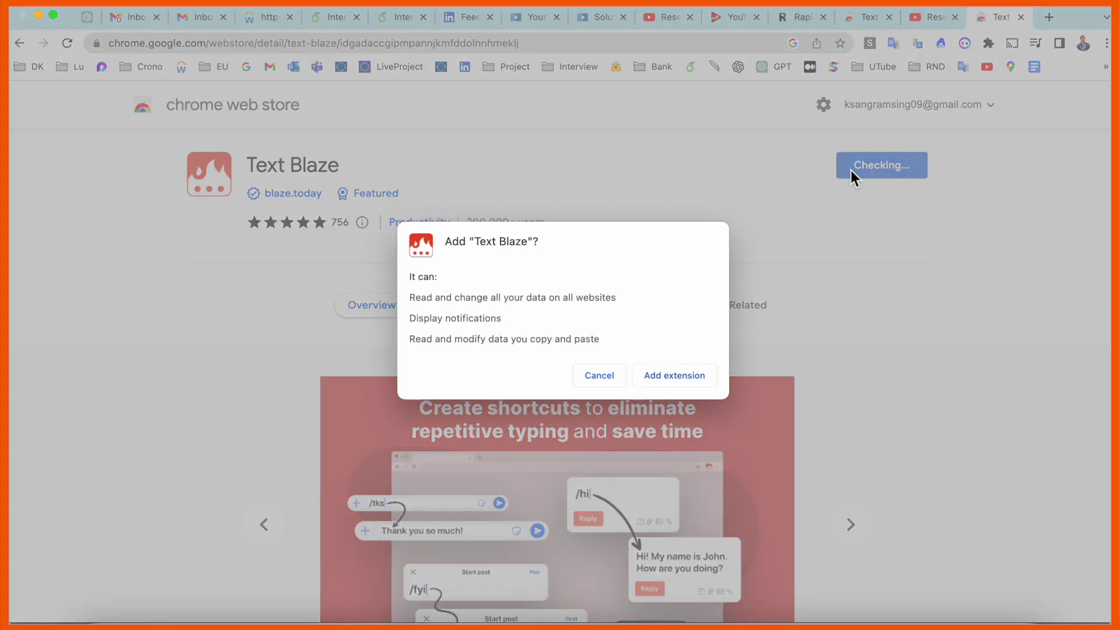
pyautogui.click(697, 367)
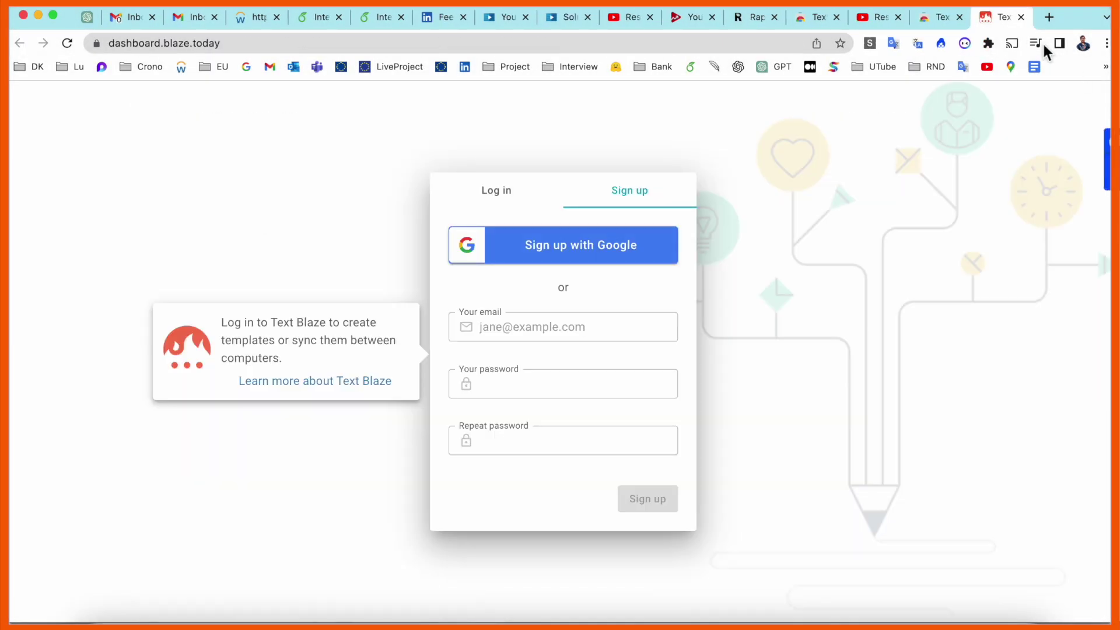
pyautogui.click(573, 257)
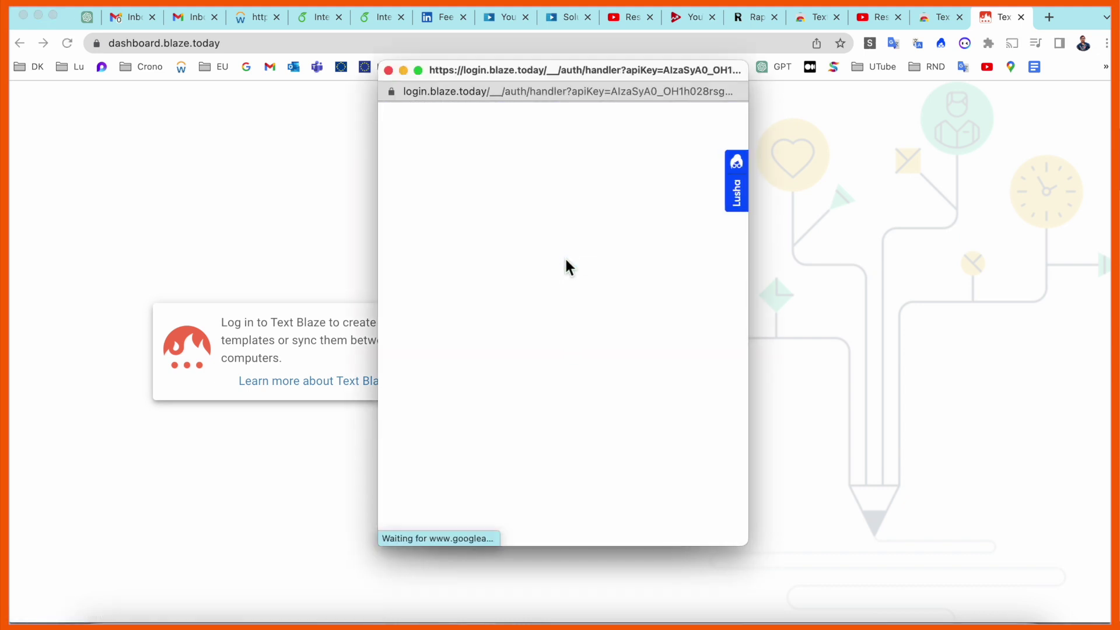
pyautogui.click(513, 309)
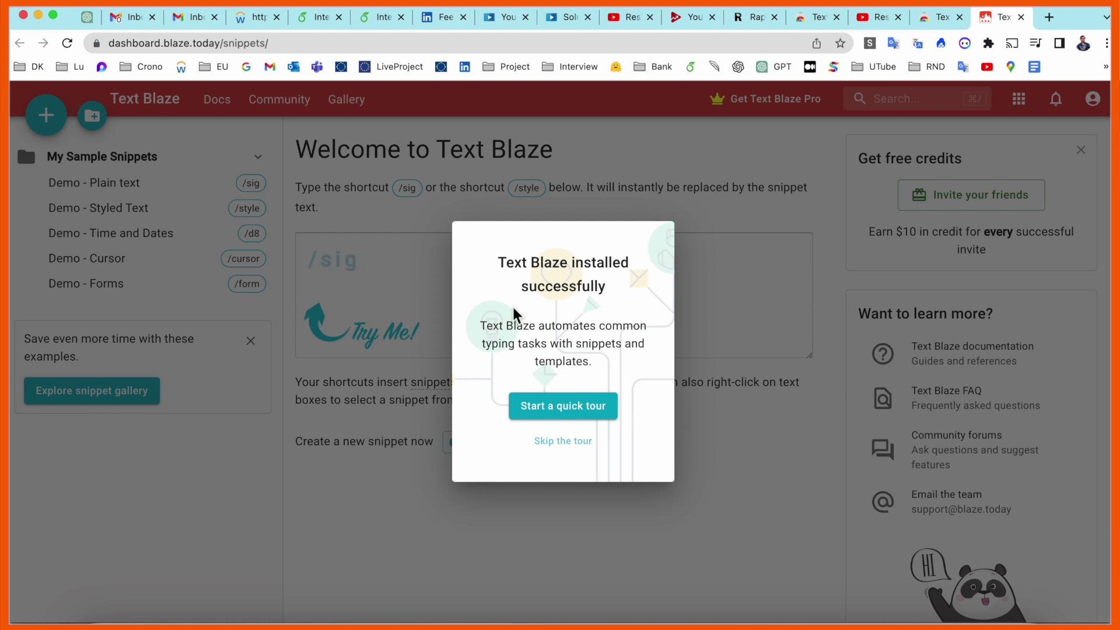
# - Go through every slide of the Text Blaze quick tour and finish it
pyautogui.click(577, 415)
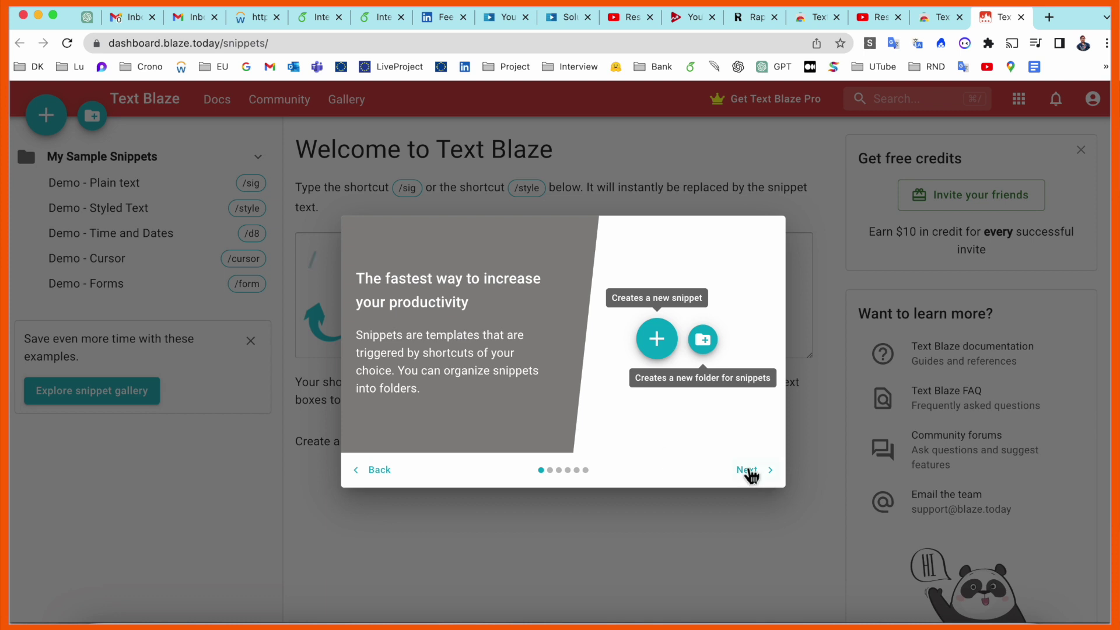
pyautogui.click(748, 471)
pyautogui.click(750, 472)
pyautogui.click(748, 471)
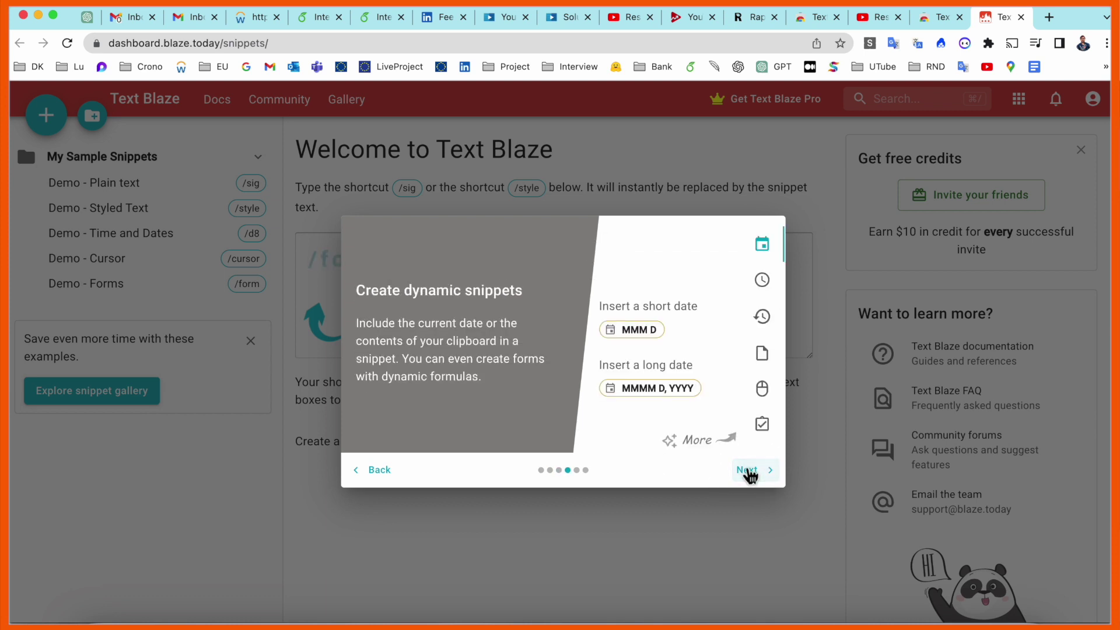
pyautogui.click(753, 477)
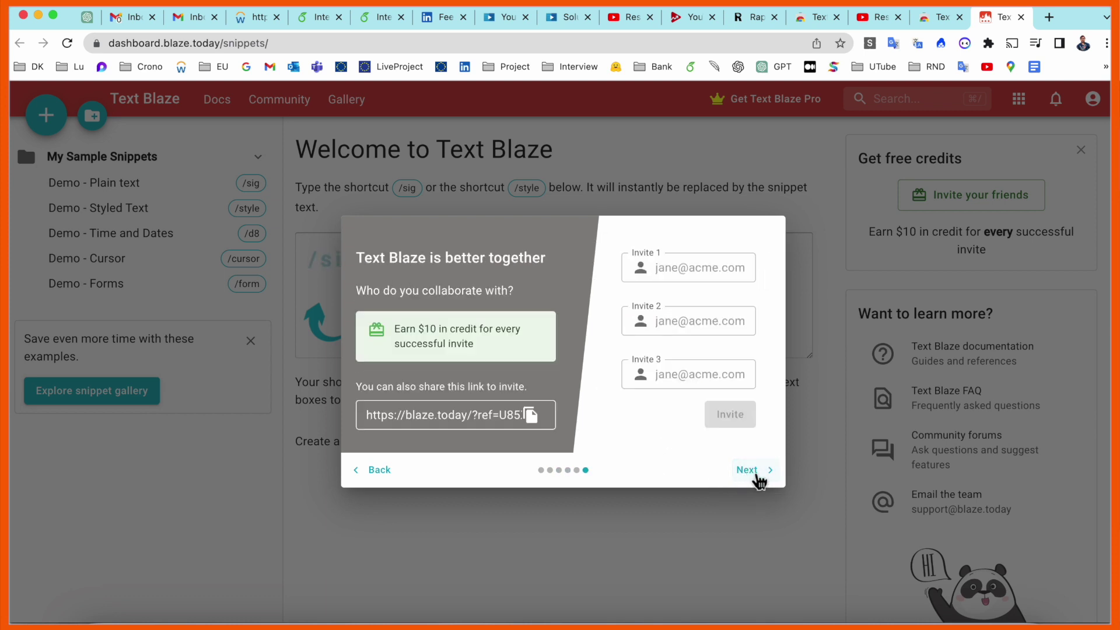
pyautogui.click(755, 475)
pyautogui.click(572, 421)
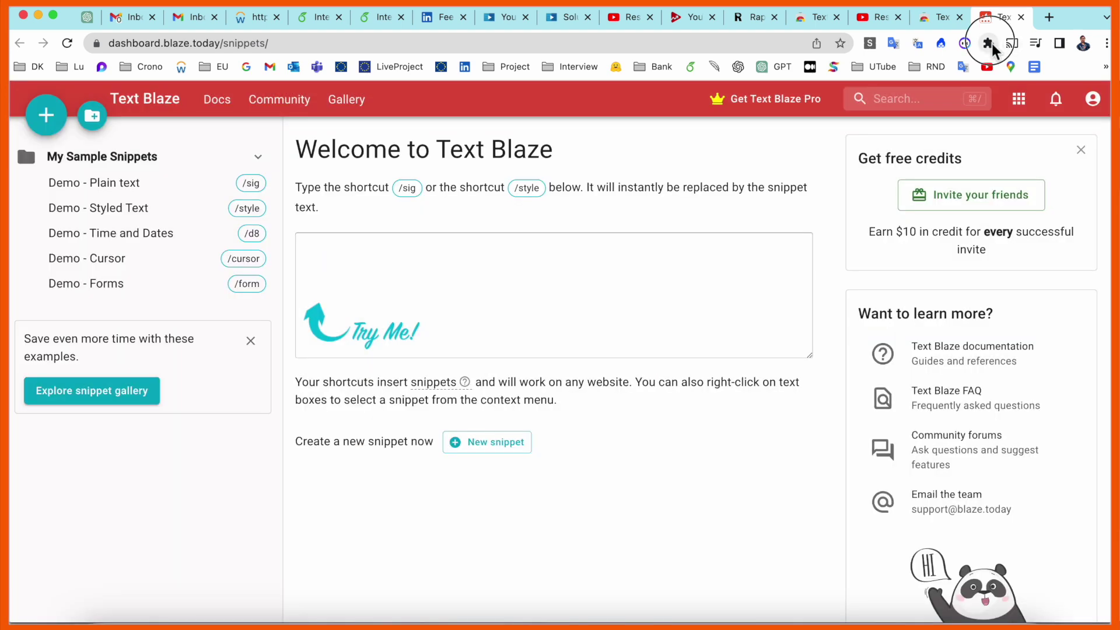
# - Pin the Text Blaze extension to the browser toolbar
pyautogui.click(988, 44)
pyautogui.scroll(-3, 889, 254)
pyautogui.click(943, 242)
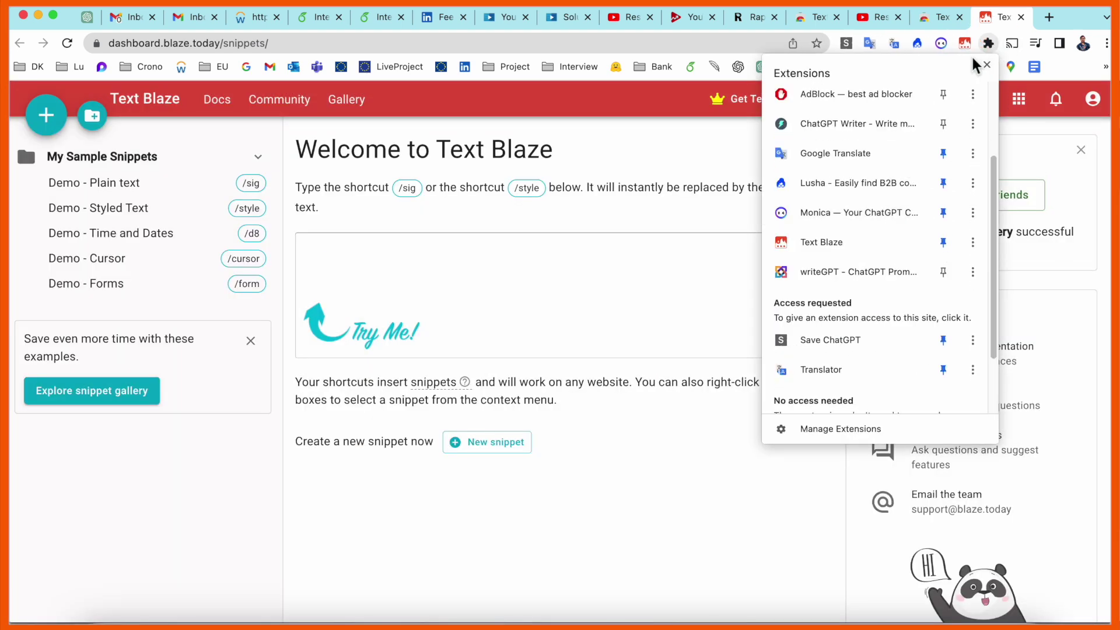
pyautogui.click(532, 299)
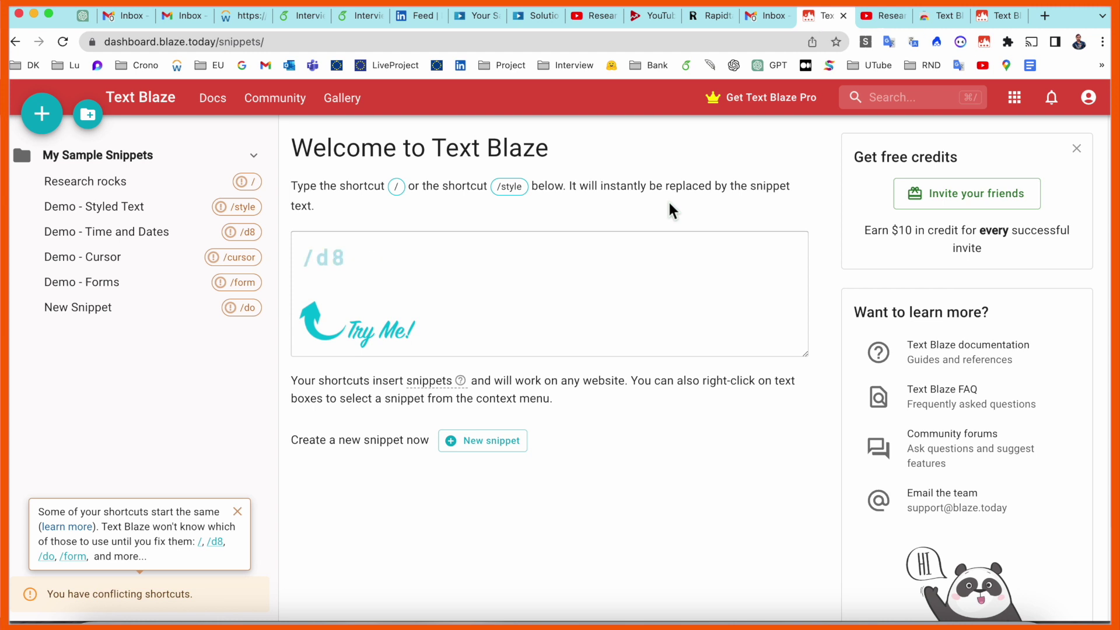
# - Delete the Demo - Styled Text sample snippet
pyautogui.press('super+e')
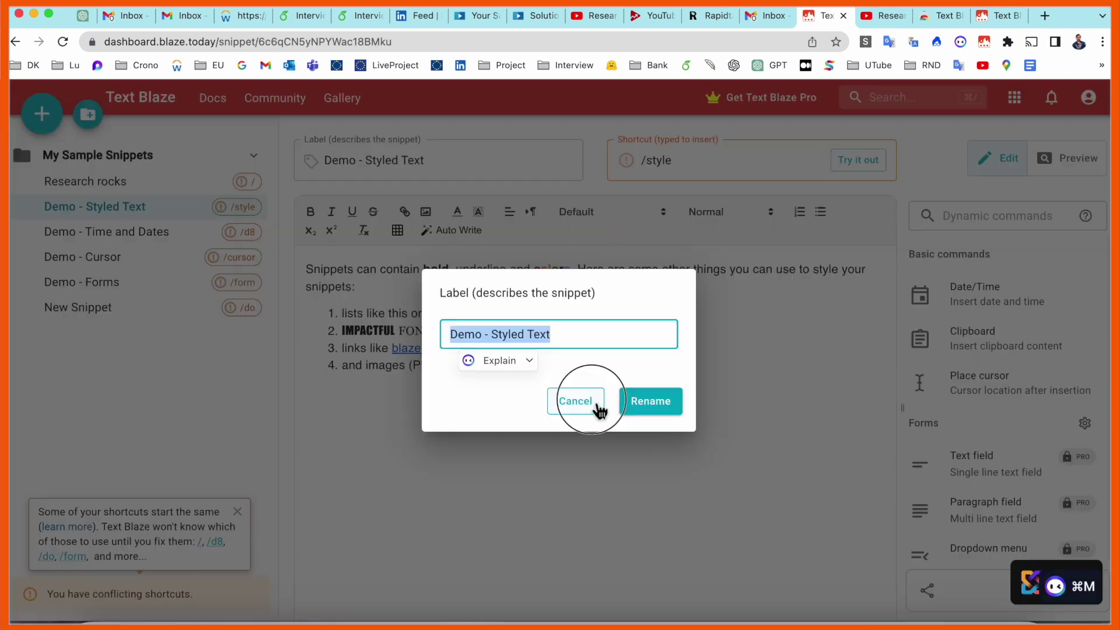
pyautogui.click(595, 405)
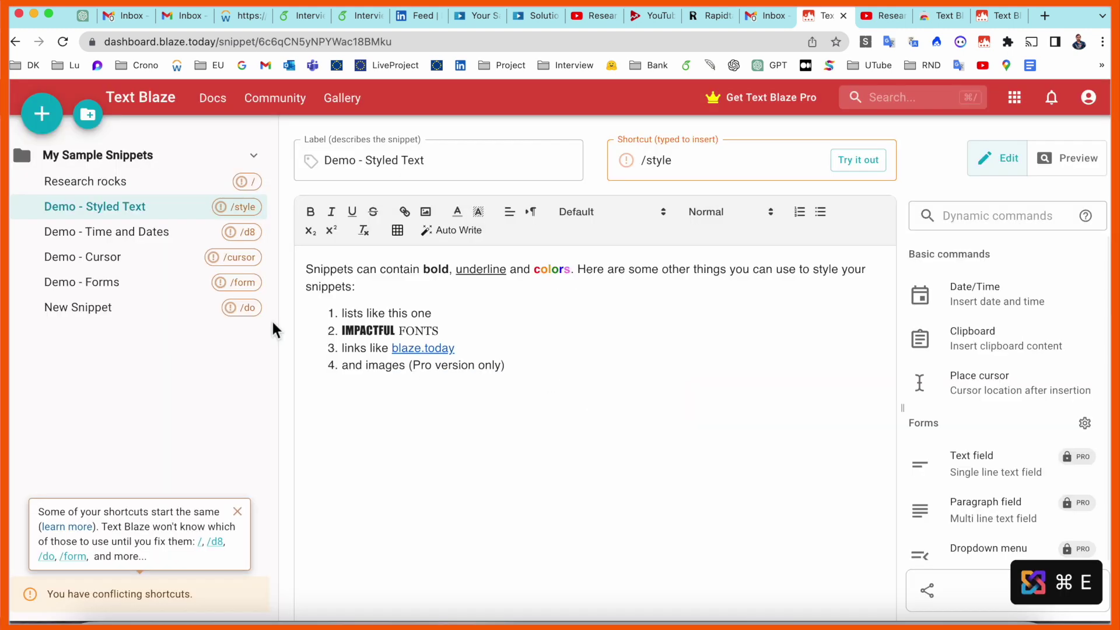
pyautogui.click(124, 233)
pyautogui.rightClick(125, 208)
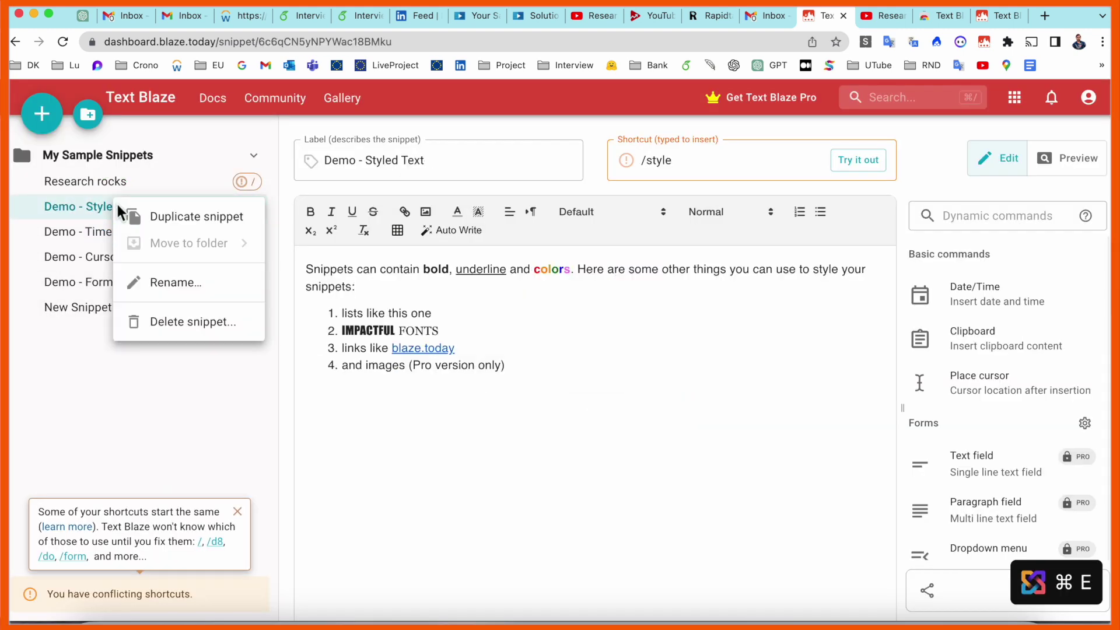
pyautogui.click(175, 324)
pyautogui.click(759, 402)
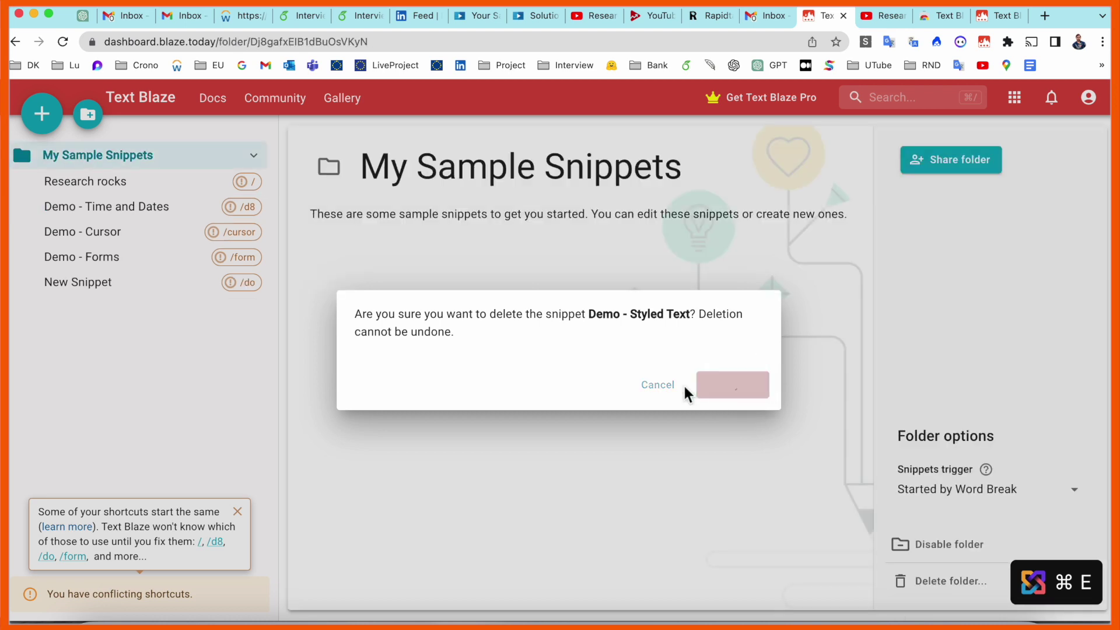
# - Delete Demo - Time and Dates and the remaining sample snippets
pyautogui.rightClick(108, 213)
pyautogui.click(154, 327)
pyautogui.click(733, 383)
pyautogui.rightClick(93, 208)
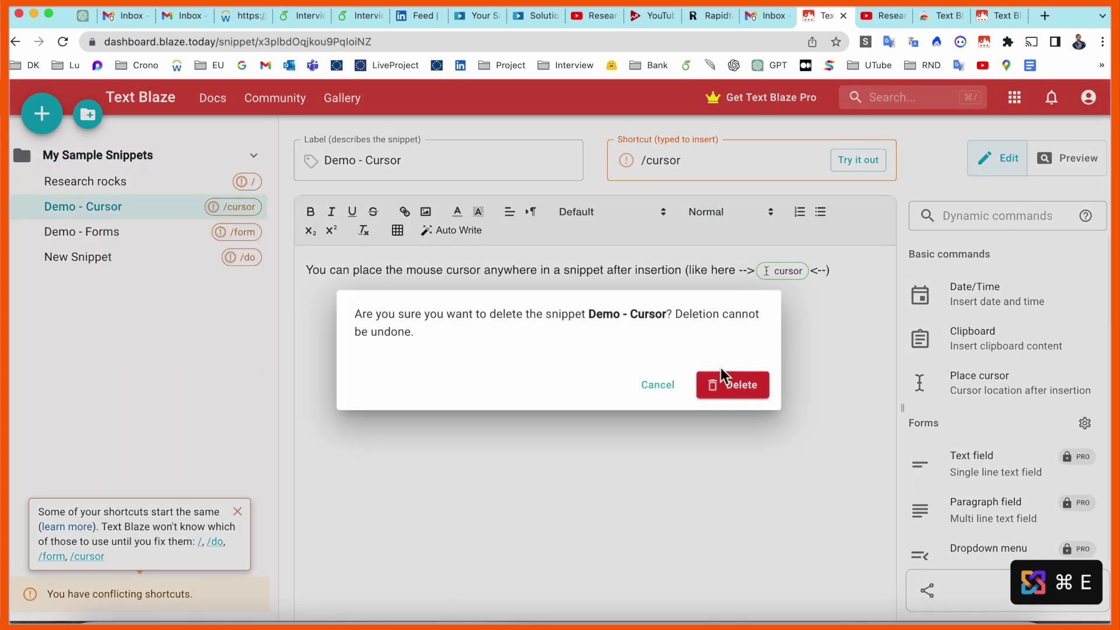
pyautogui.click(733, 383)
pyautogui.click(732, 383)
pyautogui.rightClick(55, 208)
pyautogui.click(165, 310)
pyautogui.click(733, 382)
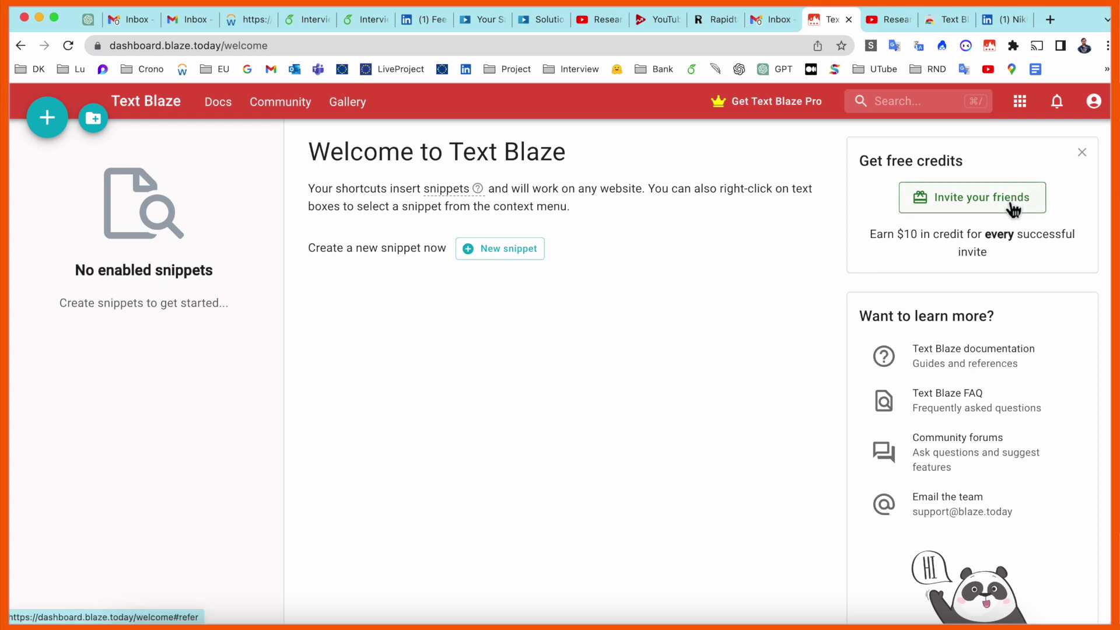
# - Create a new snippet labelled 'Research Rocks' with shortcut /rr
pyautogui.click(56, 128)
pyautogui.tripleClick(455, 176)
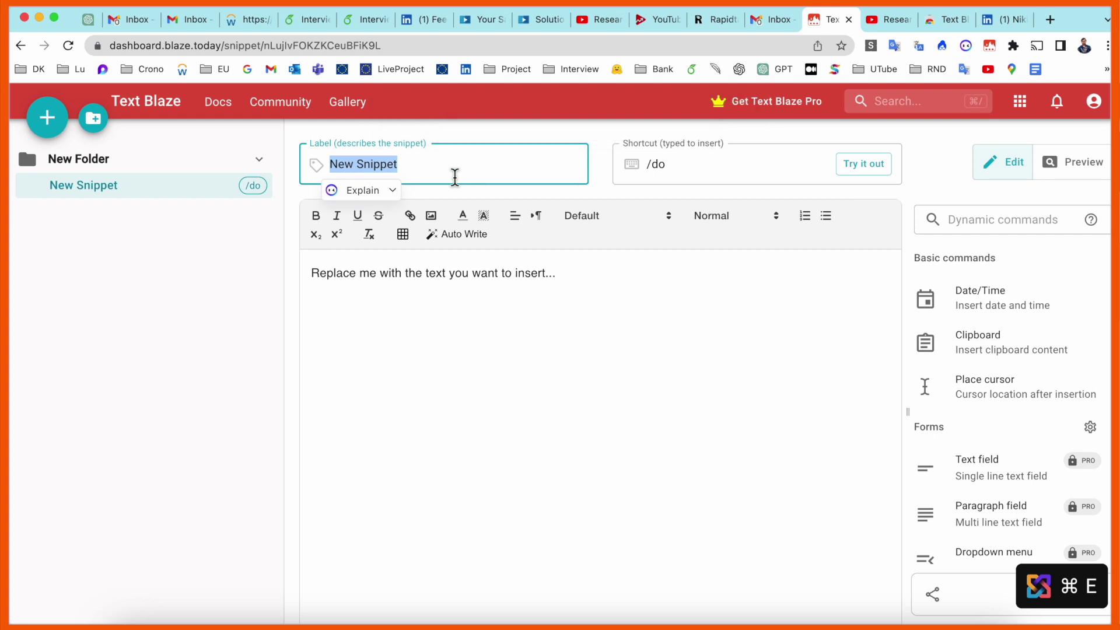
pyautogui.press('BackSpace')
pyautogui.write('Research Rocks')
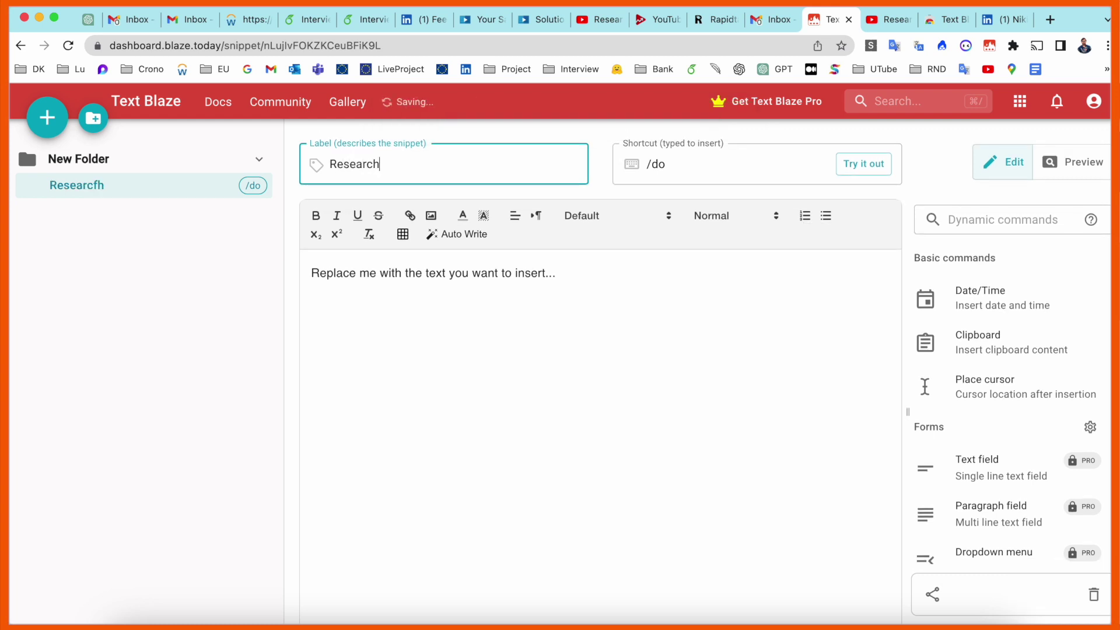
pyautogui.click(698, 167)
pyautogui.press('BackSpace')
pyautogui.write('rr')
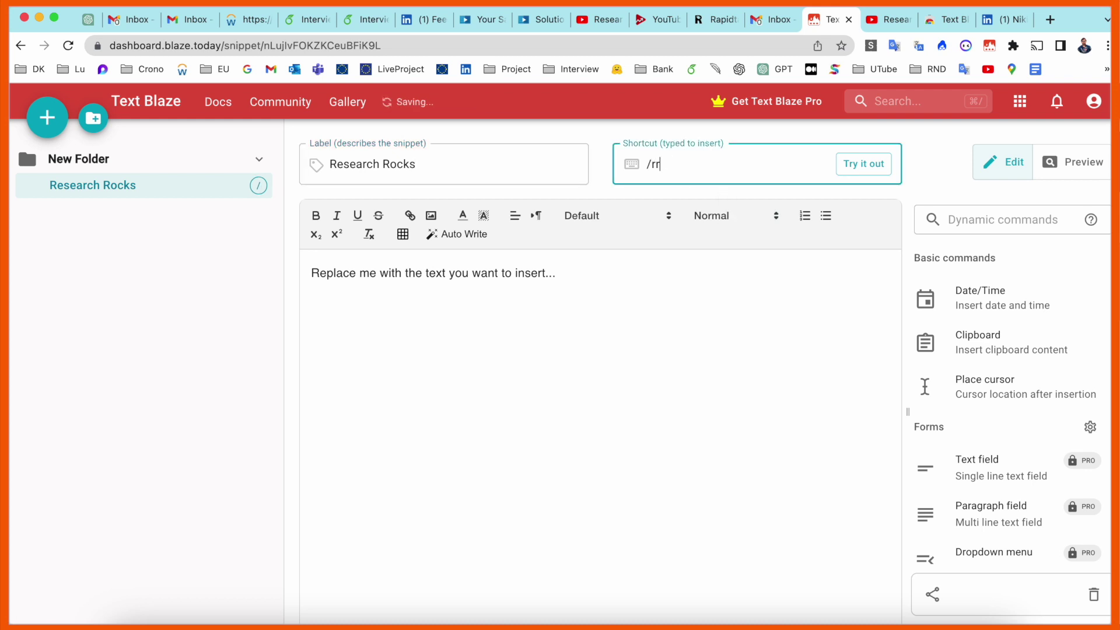
# - Clear the snippet's placeholder body, refresh, and create a second new snippet
pyautogui.moveTo(598, 282); pyautogui.dragTo(195, 271)
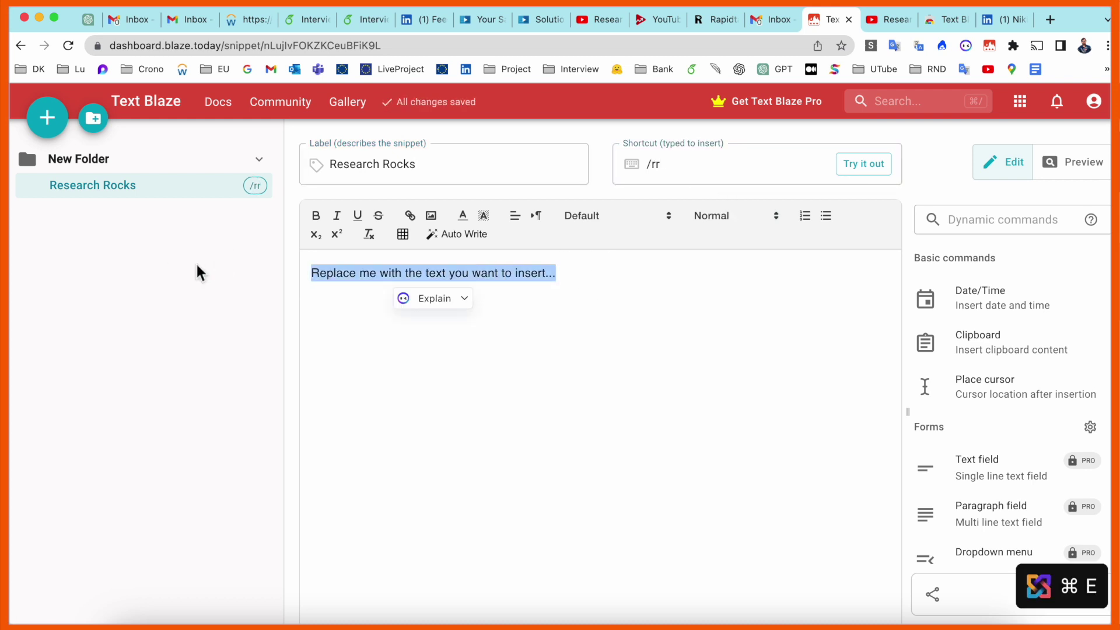
pyautogui.press('BackSpace')
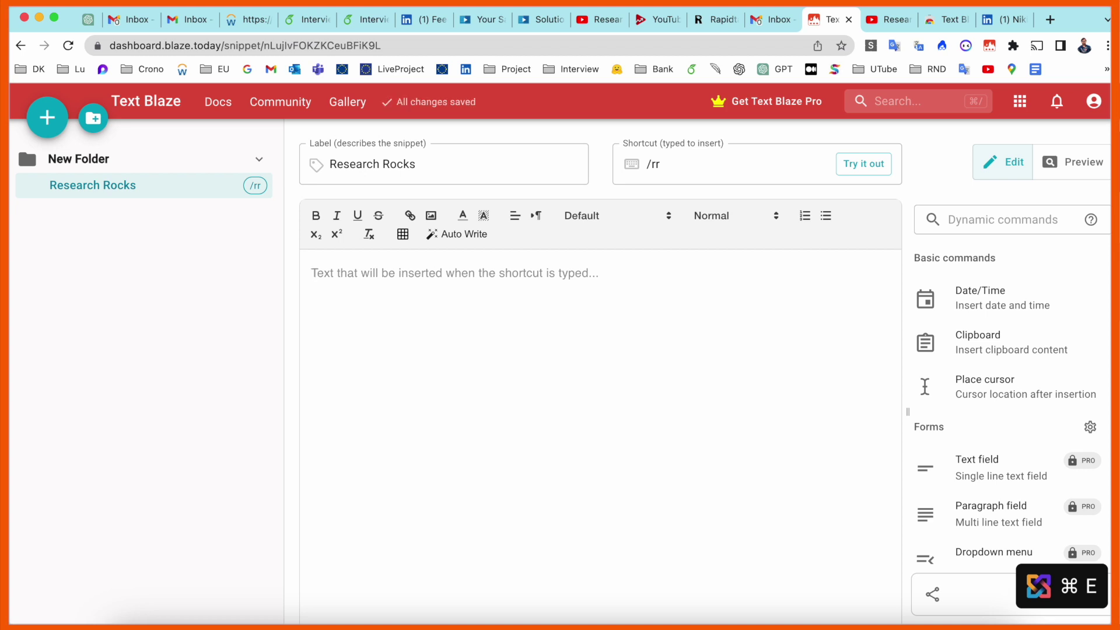
pyautogui.press('F5')
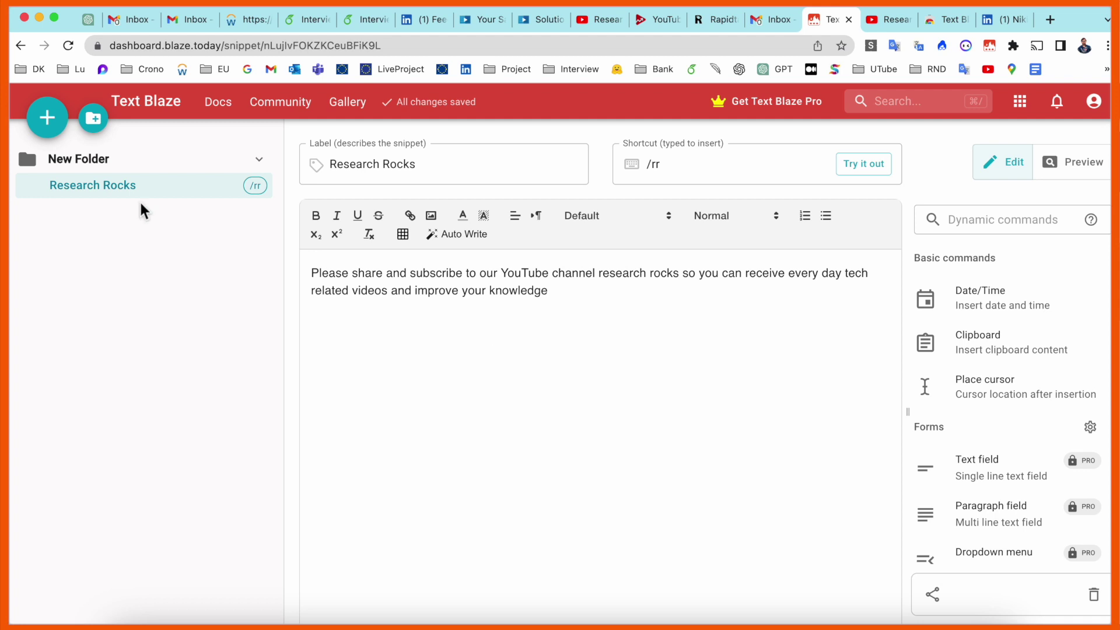
pyautogui.click(54, 125)
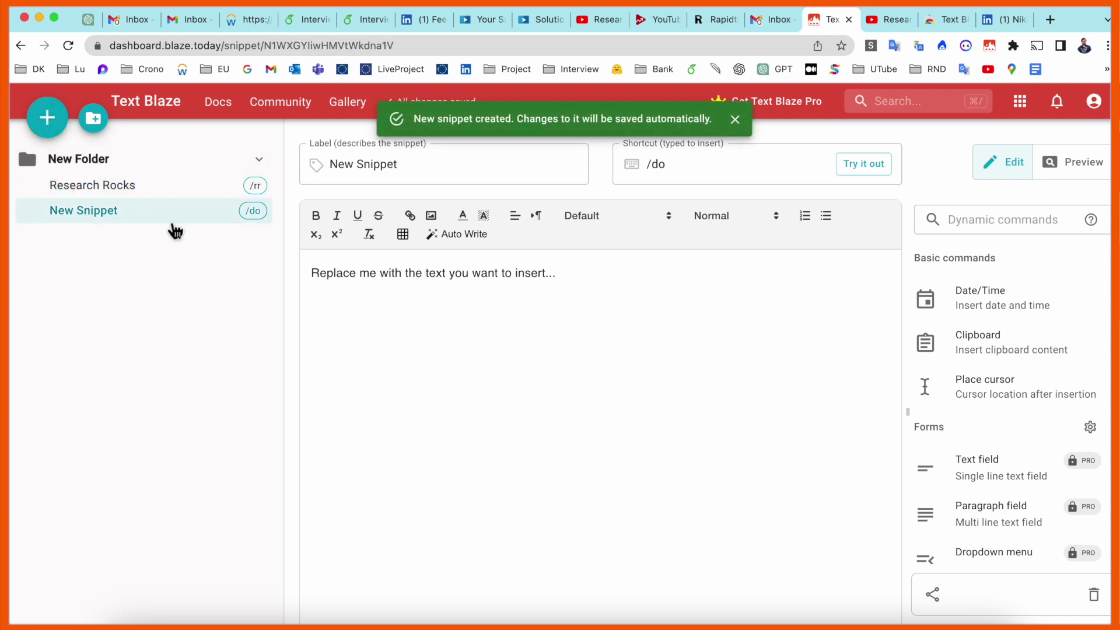
# - Rename the second snippet to 'Linkedin' with shortcut /li, then go to the Gmail draft
pyautogui.tripleClick(430, 175)
pyautogui.press('super+e')
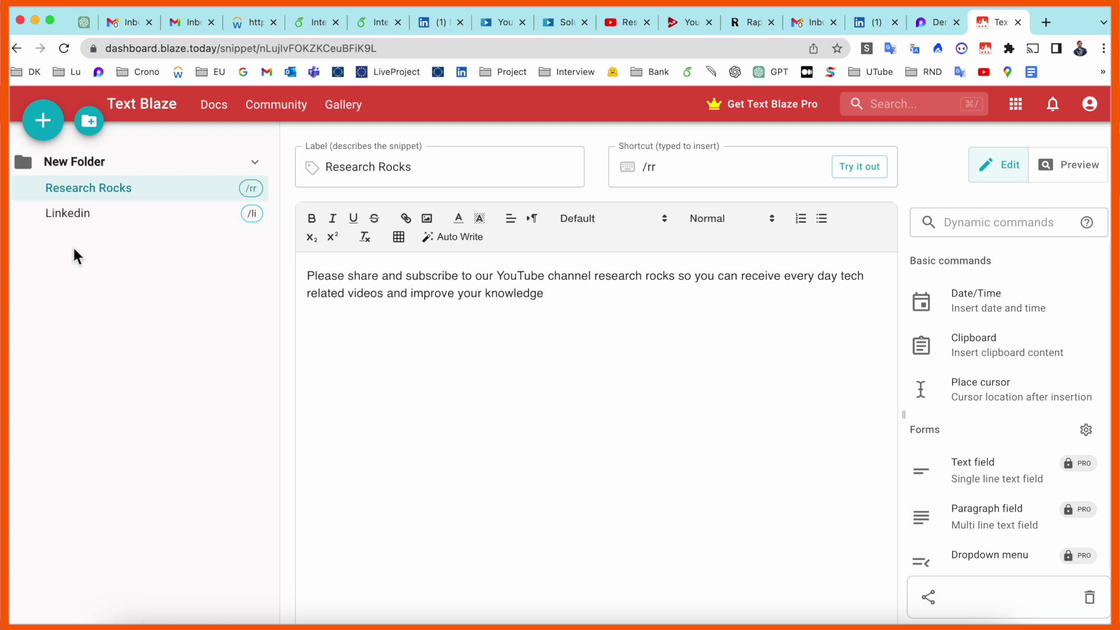
pyautogui.click(817, 23)
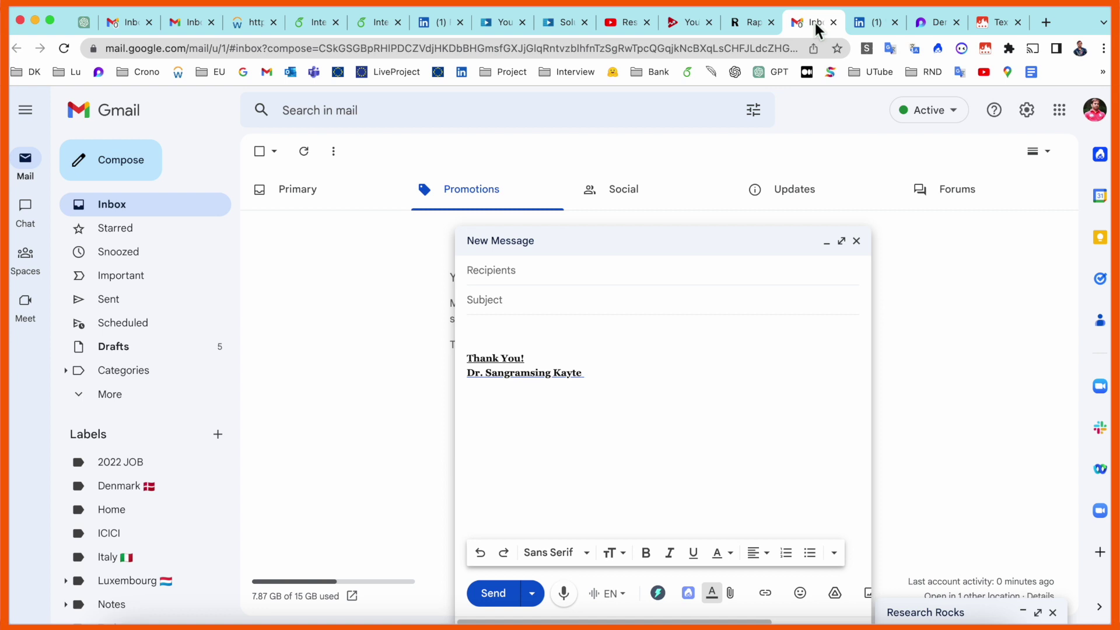
# - Expand the /rr subscribe sentence and the job-seeking snippet into the Gmail message body
pyautogui.click(498, 333)
pyautogui.write('/rr')
pyautogui.press('Return')
pyautogui.press('Return')
pyautogui.press('Return')
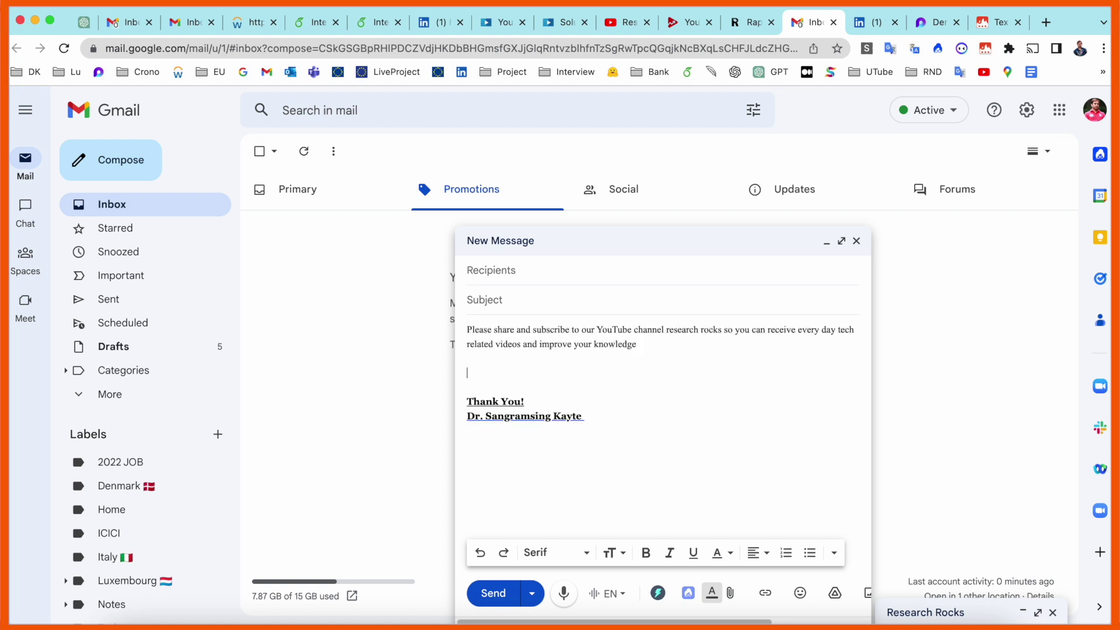
pyautogui.write('/ds')
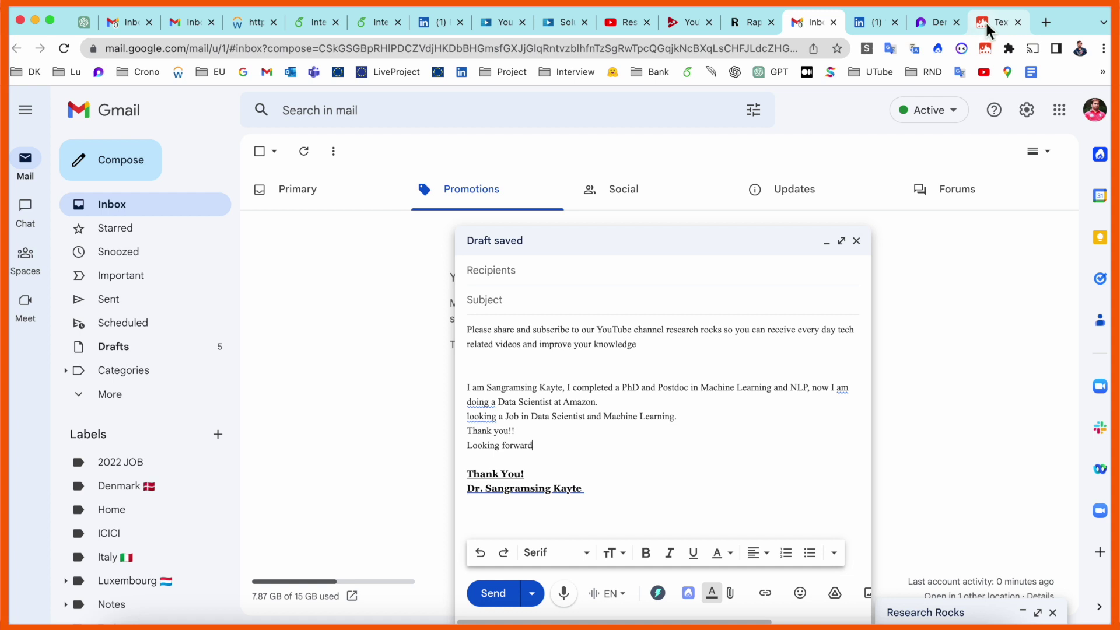
pyautogui.click(995, 22)
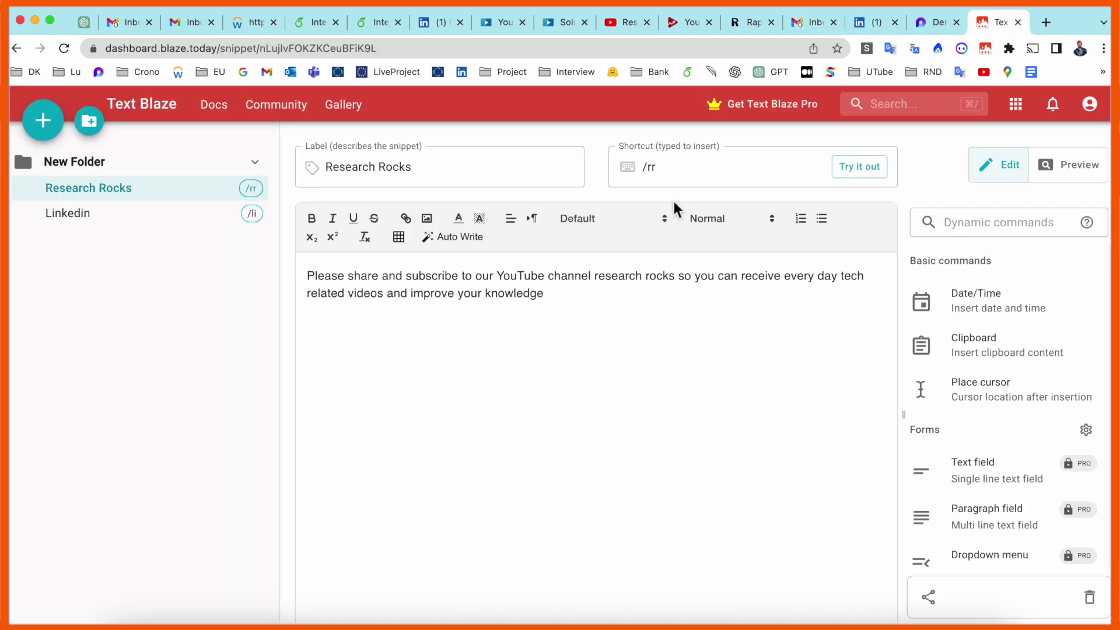
pyautogui.click(820, 23)
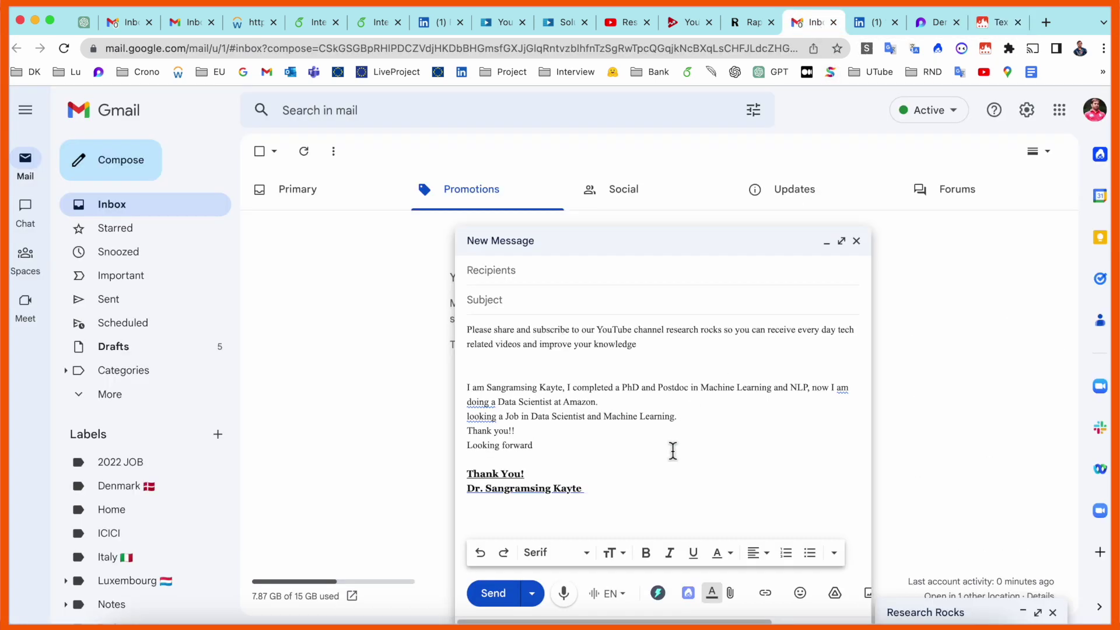
pyautogui.click(876, 26)
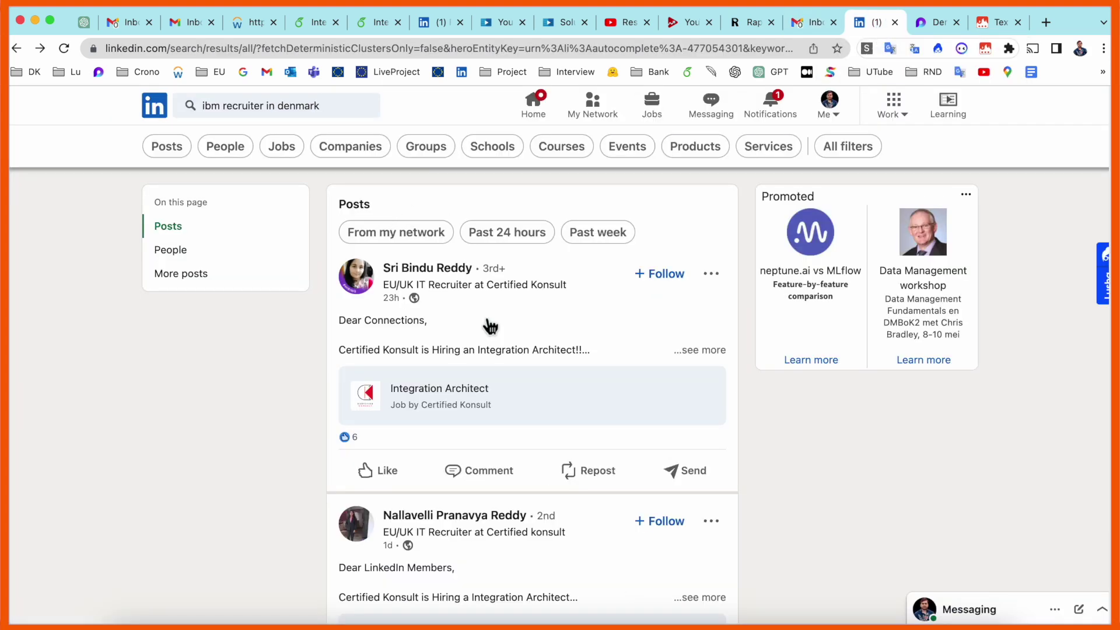
# - Open a Maersk recruiter's profile and send them the expanded job-seeking message
pyautogui.scroll(-3, 493, 320)
pyautogui.scroll(2, 483, 470)
pyautogui.scroll(-10, 497, 466)
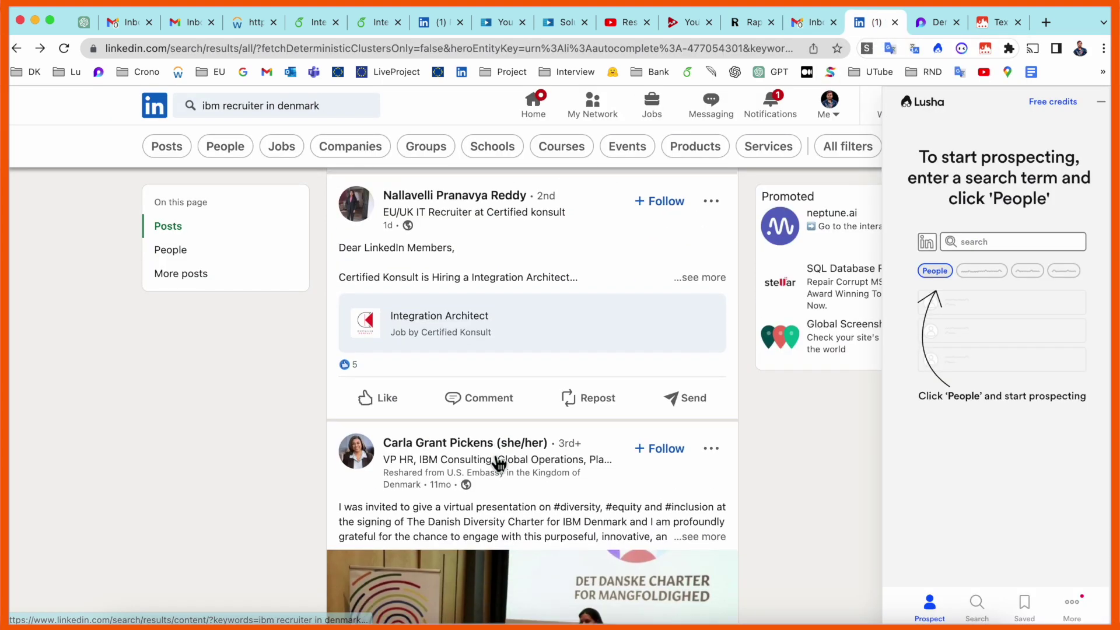
pyautogui.scroll(-1, 497, 464)
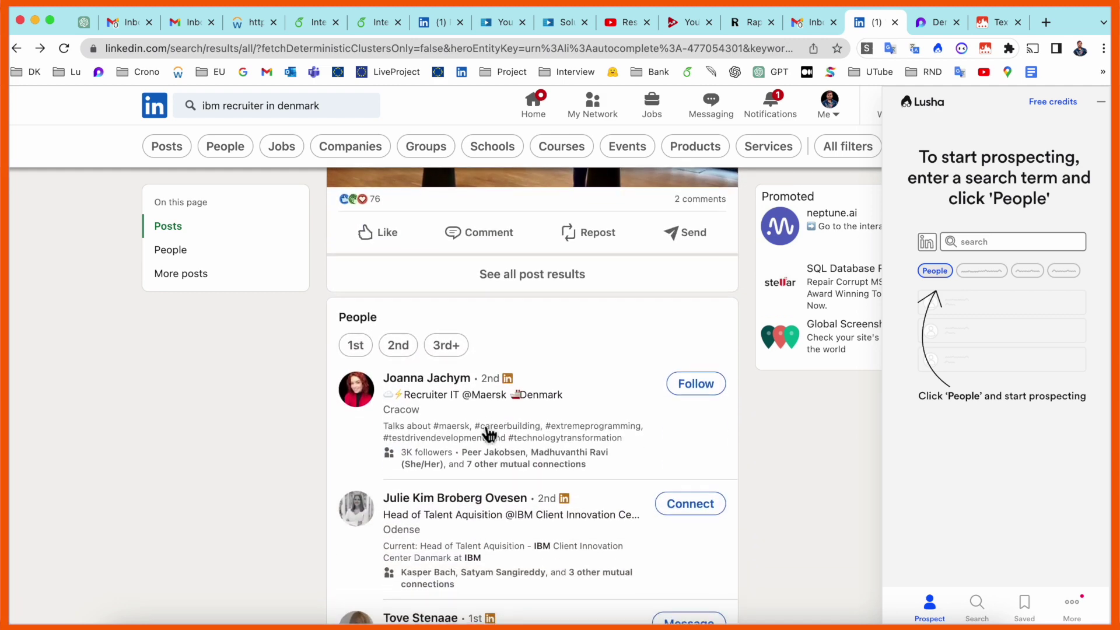
pyautogui.click(465, 386)
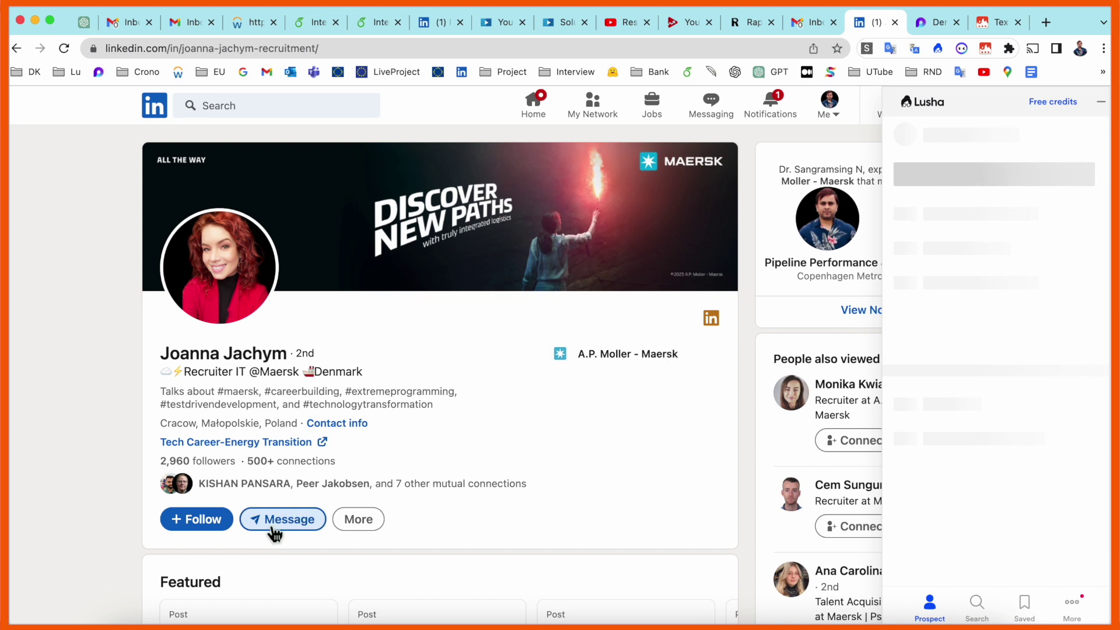
pyautogui.click(281, 520)
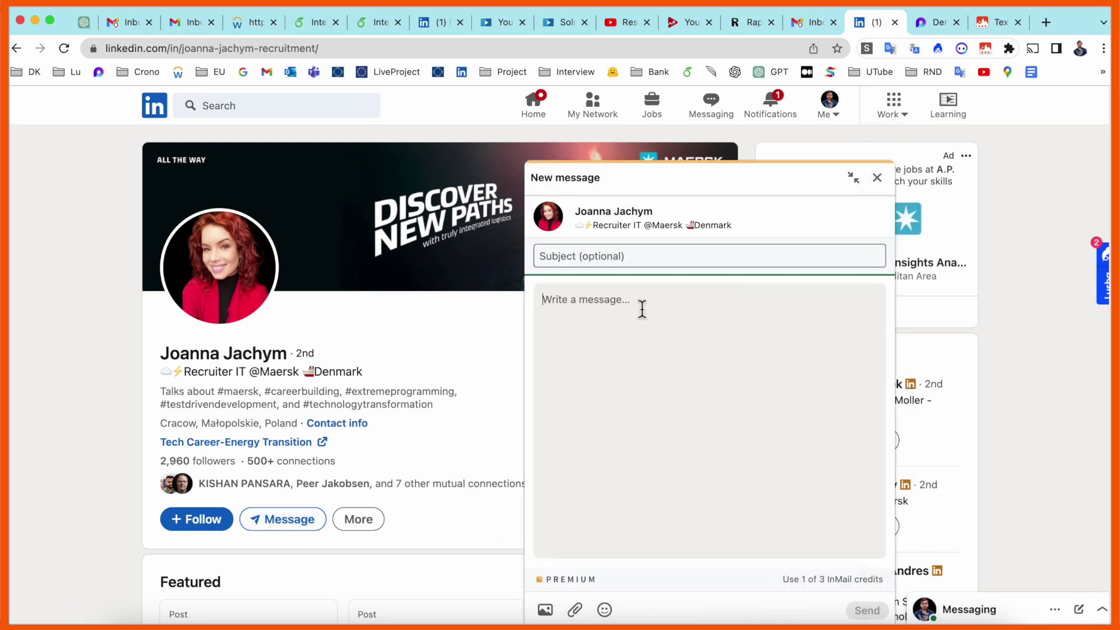
pyautogui.write('/')
pyautogui.write('I am Sangramsing Kayte, I completed a PhD and Postdoc in Machine Learning and NLP, now I am doing a Data Scientist at Amazon. looking a Job in Data Scientist and Machine Learning. Thank you!! Looking forward')
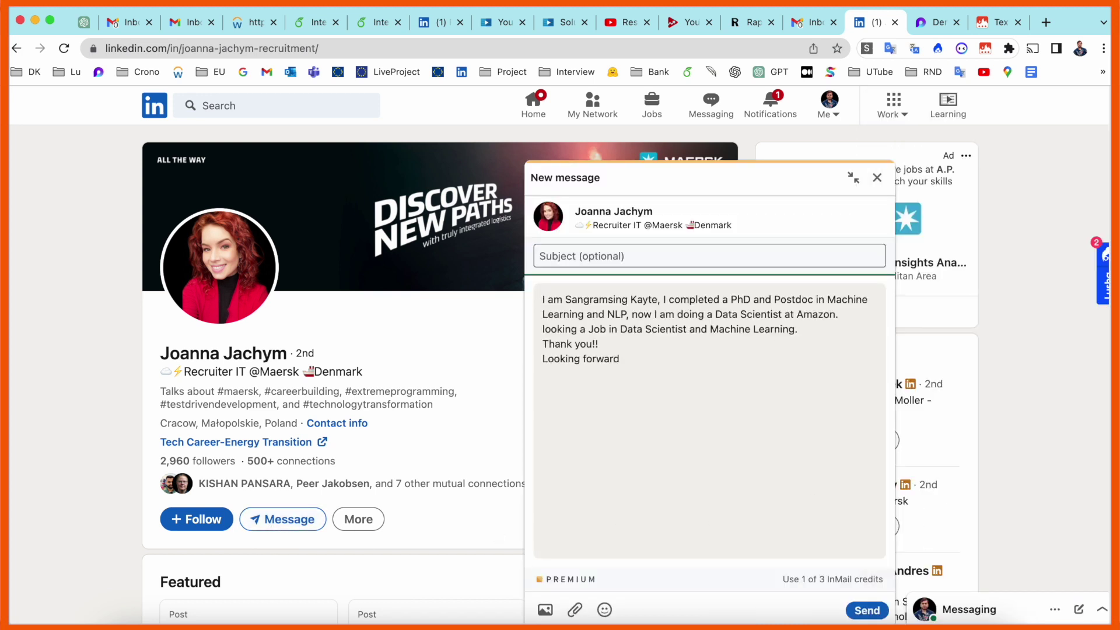
pyautogui.click(858, 613)
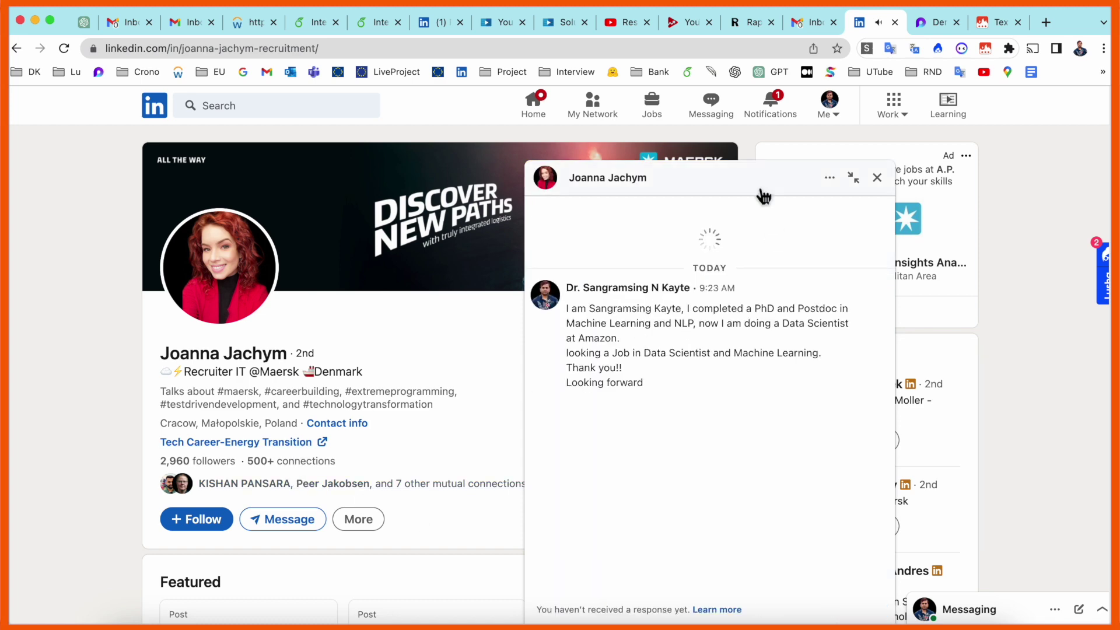
pyautogui.click(877, 178)
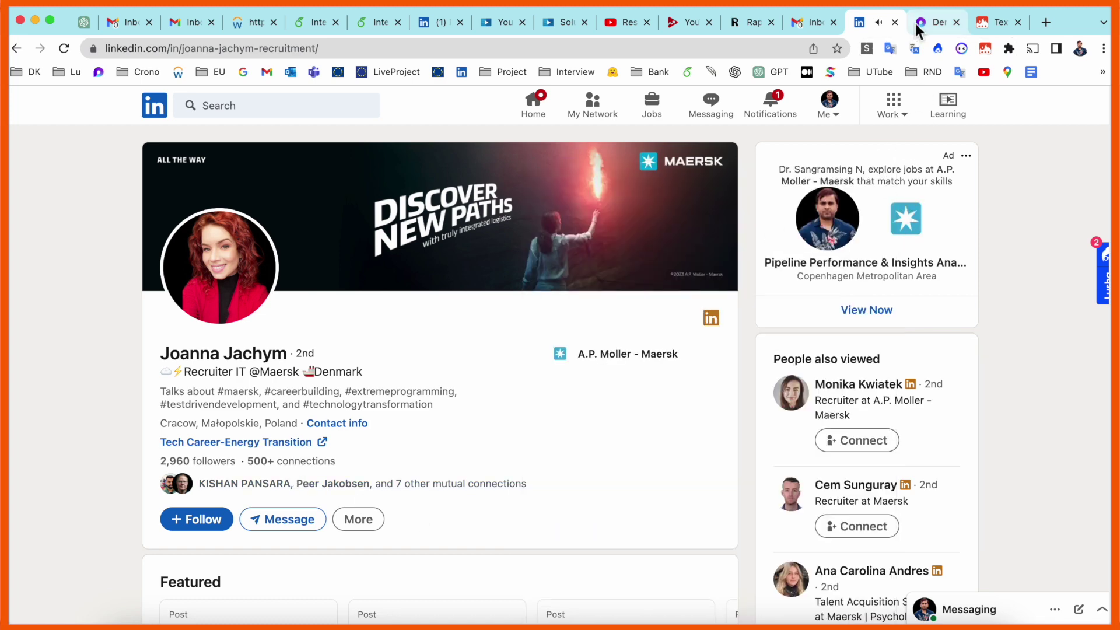
# - Expand the /rr subscribe paragraph into the Loop Demo page
pyautogui.click(917, 26)
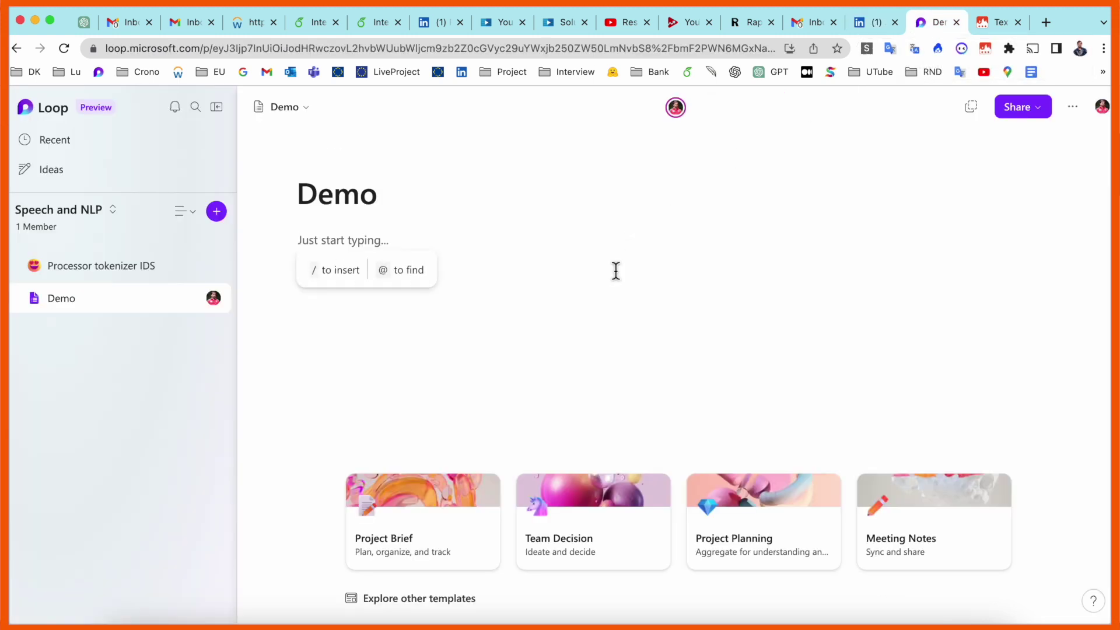
pyautogui.moveTo(343, 200)
pyautogui.write('/')
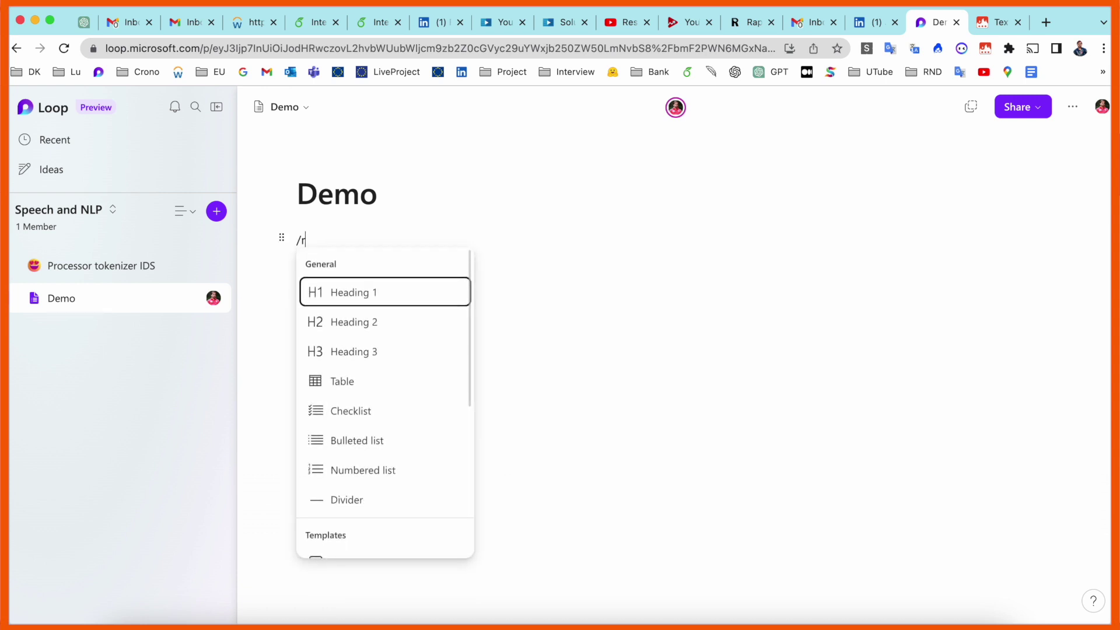
pyautogui.write('r')
pyautogui.press('BackSpace')
pyautogui.press('BackSpace')
pyautogui.write('Please share and subscribe to our YouTube channel research rocks so you can receive every day tech related videos and improve your knowledge')
pyautogui.press('Return')
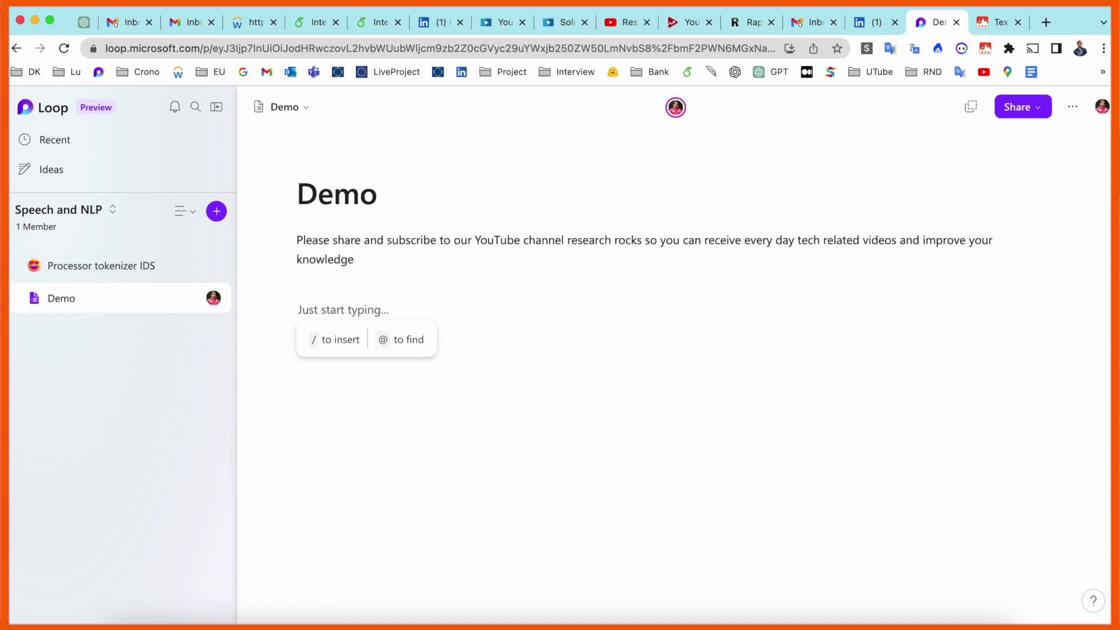
# - Expand the /li job-seeking message below it, then open a new browser tab
pyautogui.write('/l')
pyautogui.press('BackSpace')
pyautogui.press('BackSpace')
pyautogui.write('I am Sangramsing Kayte, I completed a PhD and Postdoc in Machine Learning and NLP, now I am doing a Data Scientist at Amazon. looking a Job in Data Scientist and Machine Learning. Thank you!! Looking forward')
pyautogui.press('Return')
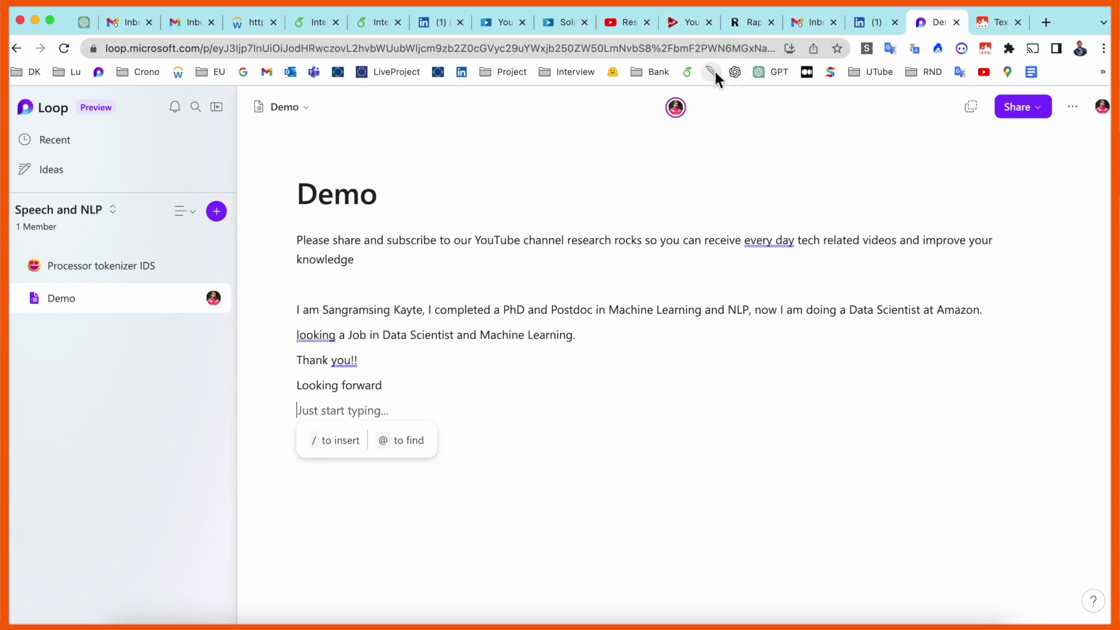
pyautogui.click(992, 22)
pyautogui.click(1047, 23)
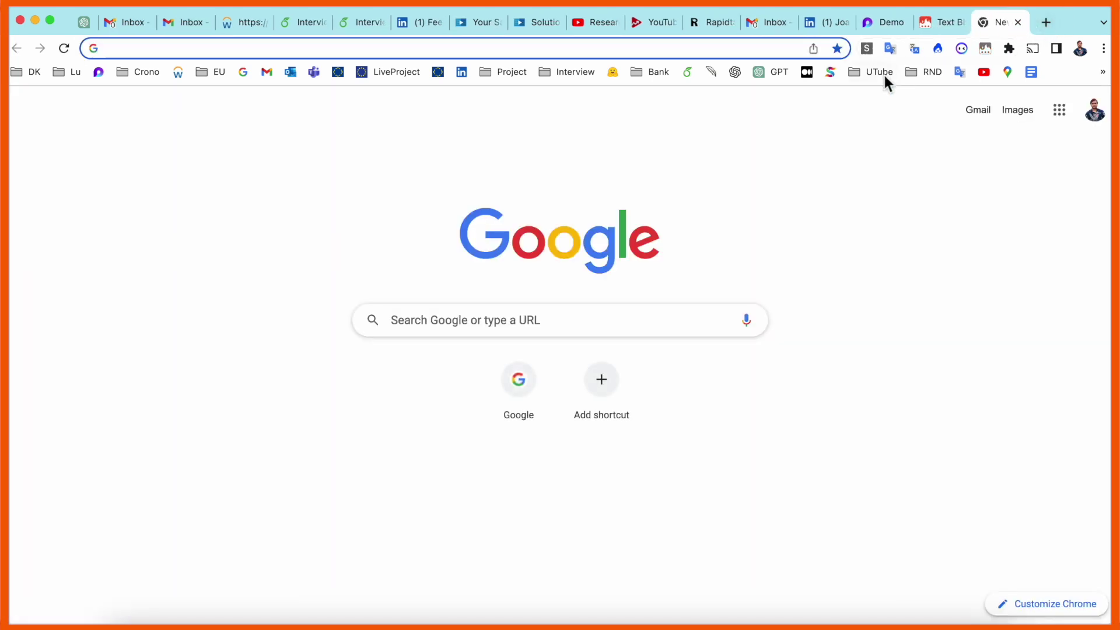
# - Expand /rr in Google Translate to render the subscribe paragraph in Hindi, then go to Google Docs
pyautogui.click(962, 73)
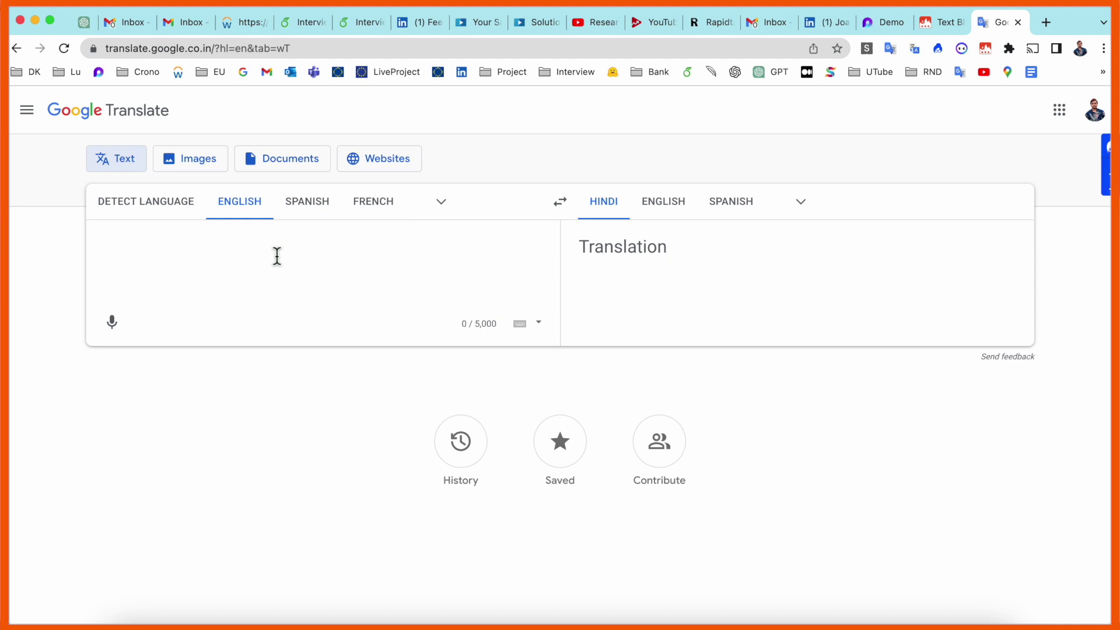
pyautogui.write('/')
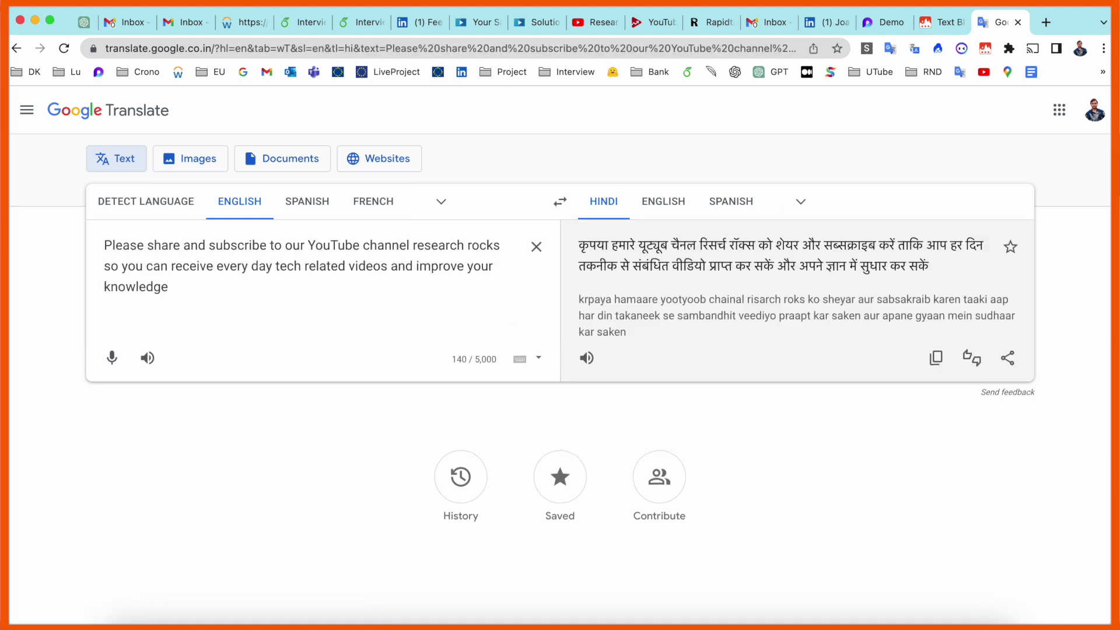
pyautogui.click(1031, 73)
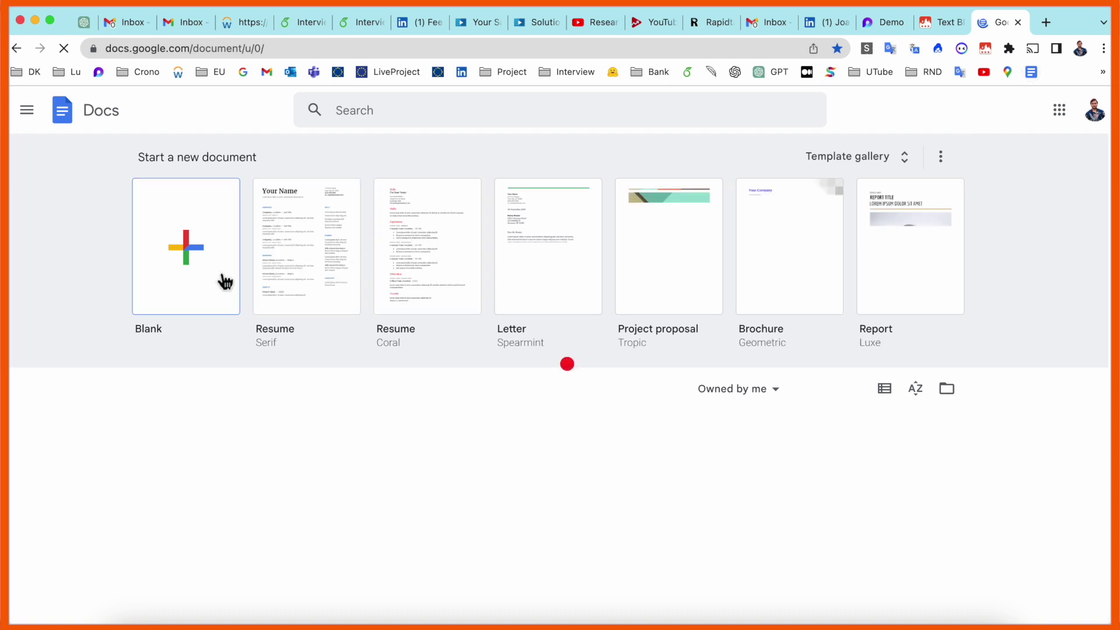
# - Start a blank document and expand /li and /rr into the job-seeking message and subscribe paragraph
pyautogui.click(181, 264)
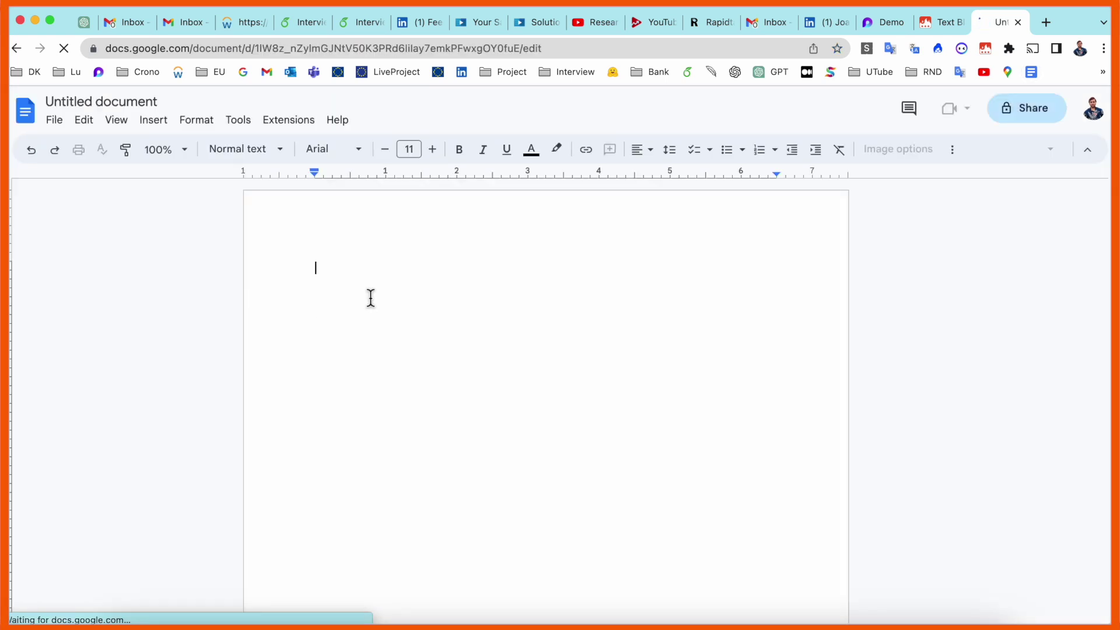
pyautogui.write('/')
pyautogui.write('I am Sangramsing Kayte, I completed a PhD and Postdoc in Machine Learning and NLP, now I am doing a Data Scientist at Amazon. looking a Job in Data Scientist and Machine Learning. Thank you!! Looking forward')
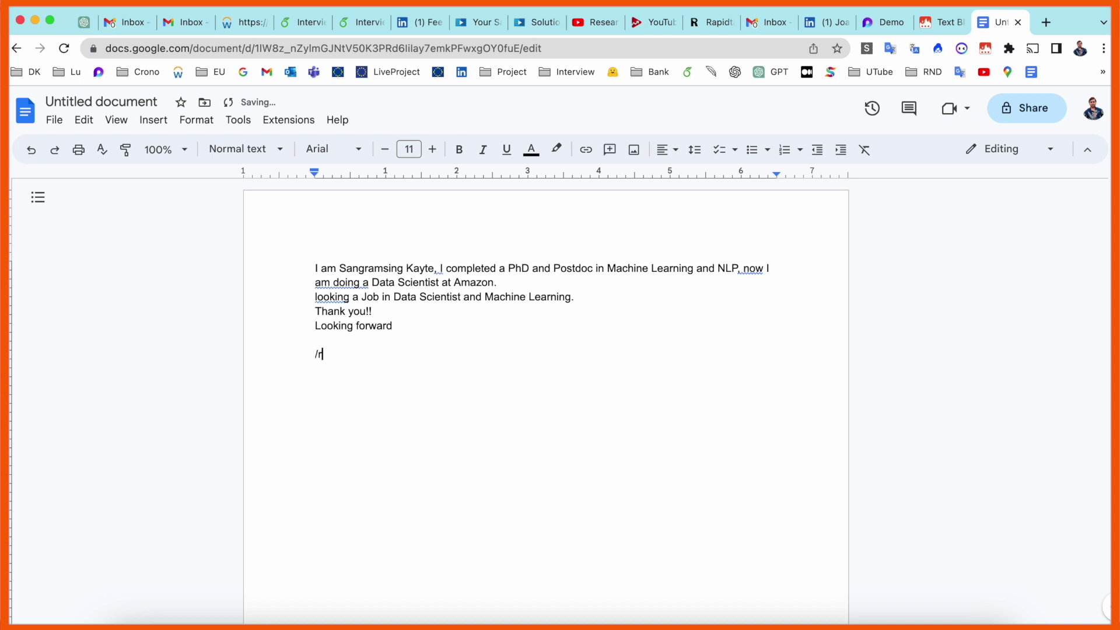
pyautogui.write('/r')
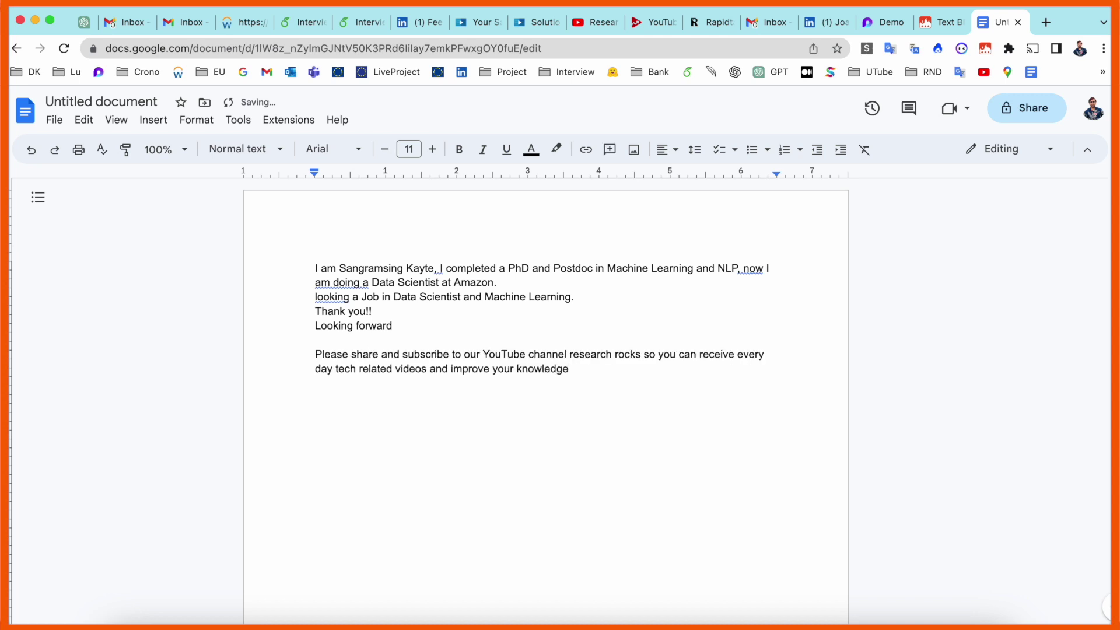